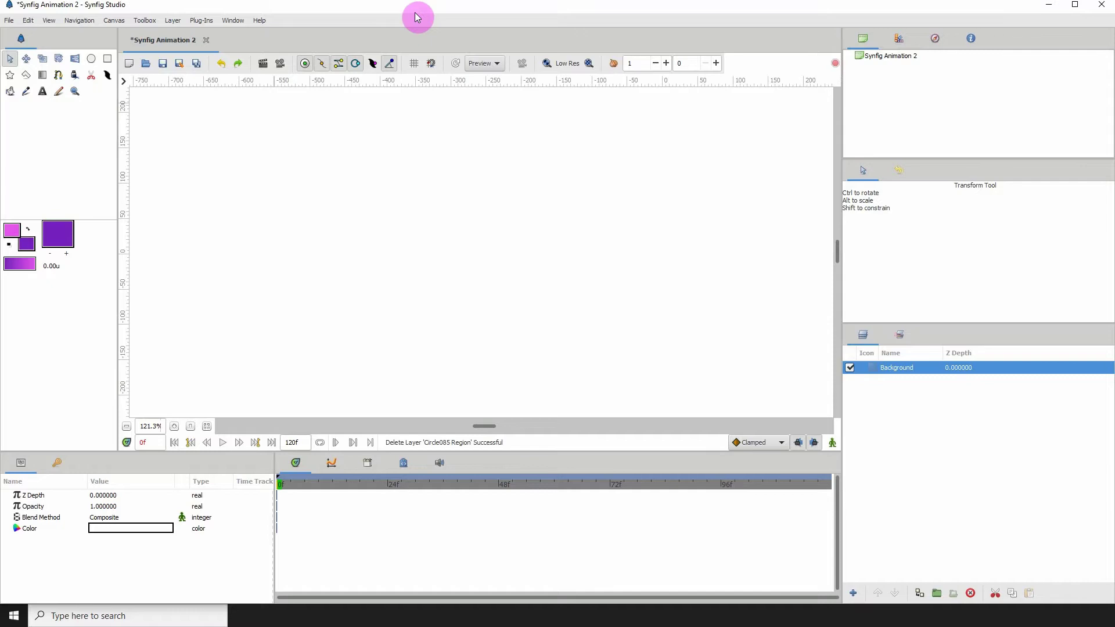
- Draw a six-point spline polygon on the left and loop it into a purple filled region
click(57, 76)
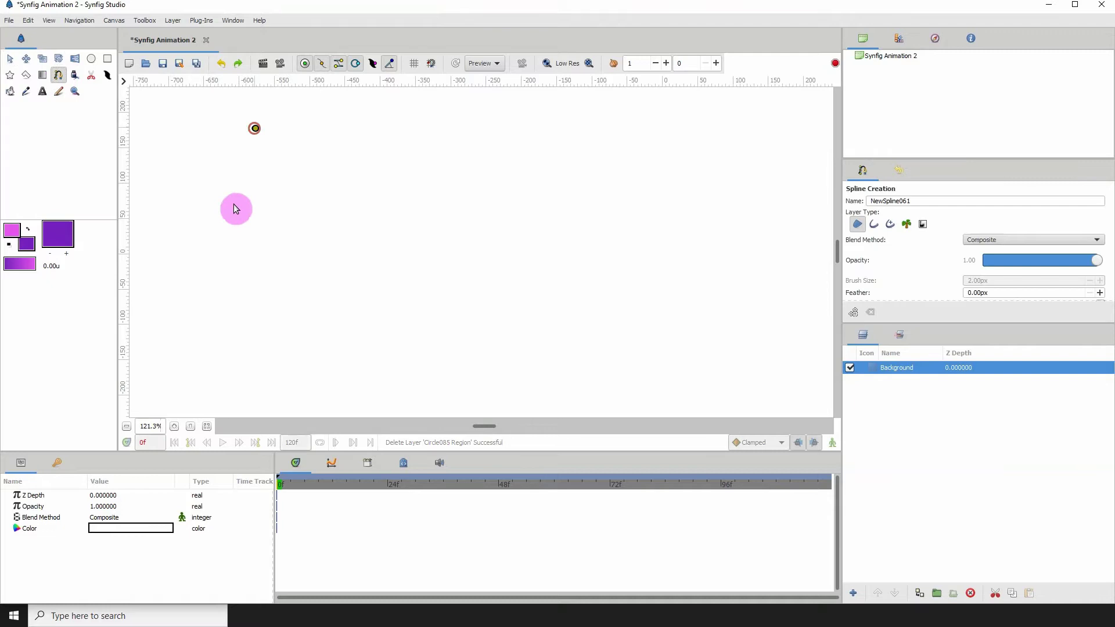
click(231, 207)
click(264, 284)
click(308, 339)
click(397, 306)
click(389, 218)
click(347, 156)
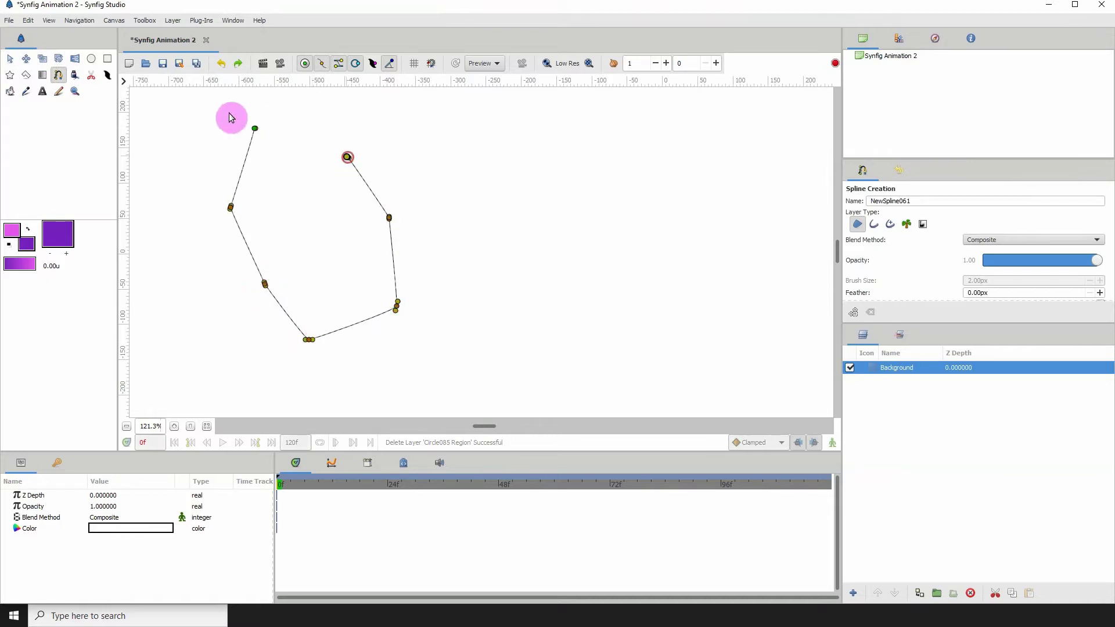
right_click(255, 129)
click(273, 178)
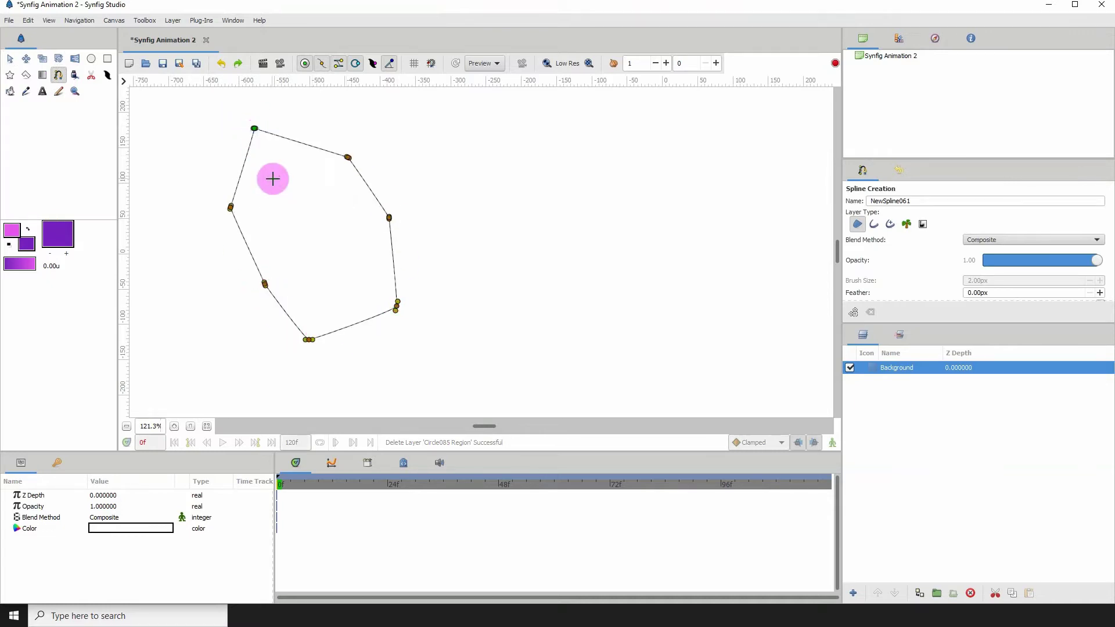
click(958, 369)
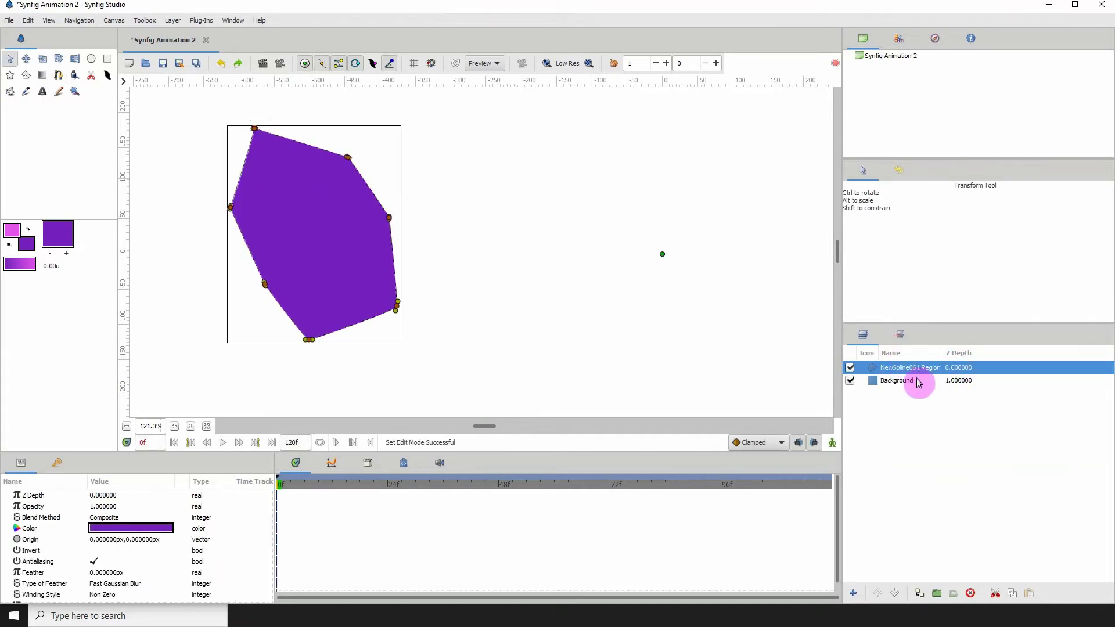
- Draw a second six-point spline polygon to its right and loop it into a region
click(58, 74)
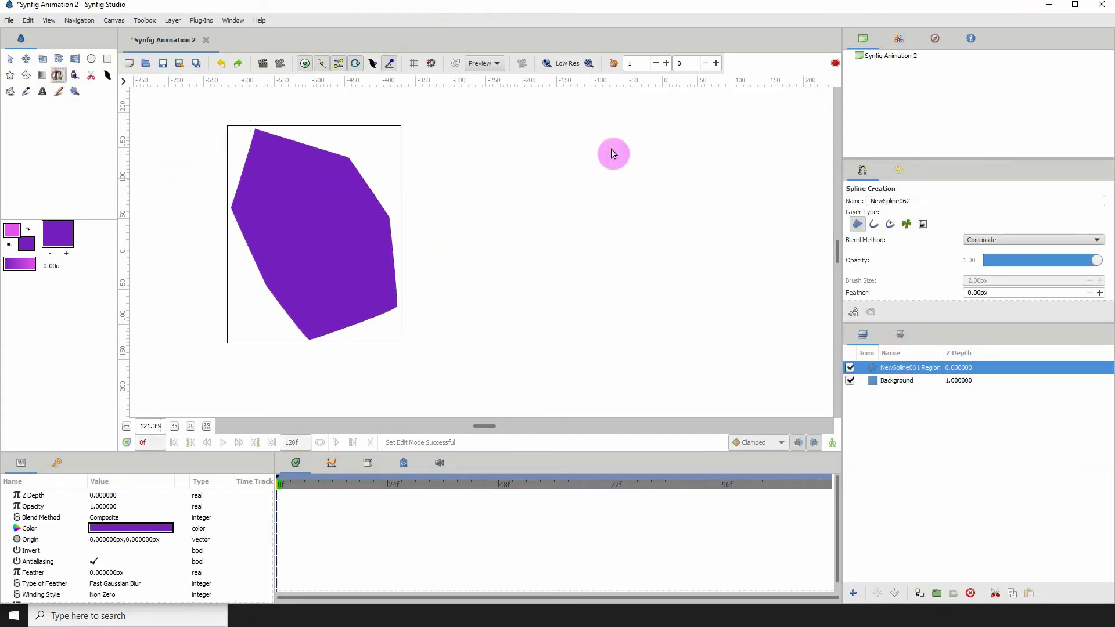
click(505, 144)
click(490, 209)
click(520, 304)
click(602, 335)
click(678, 259)
click(625, 191)
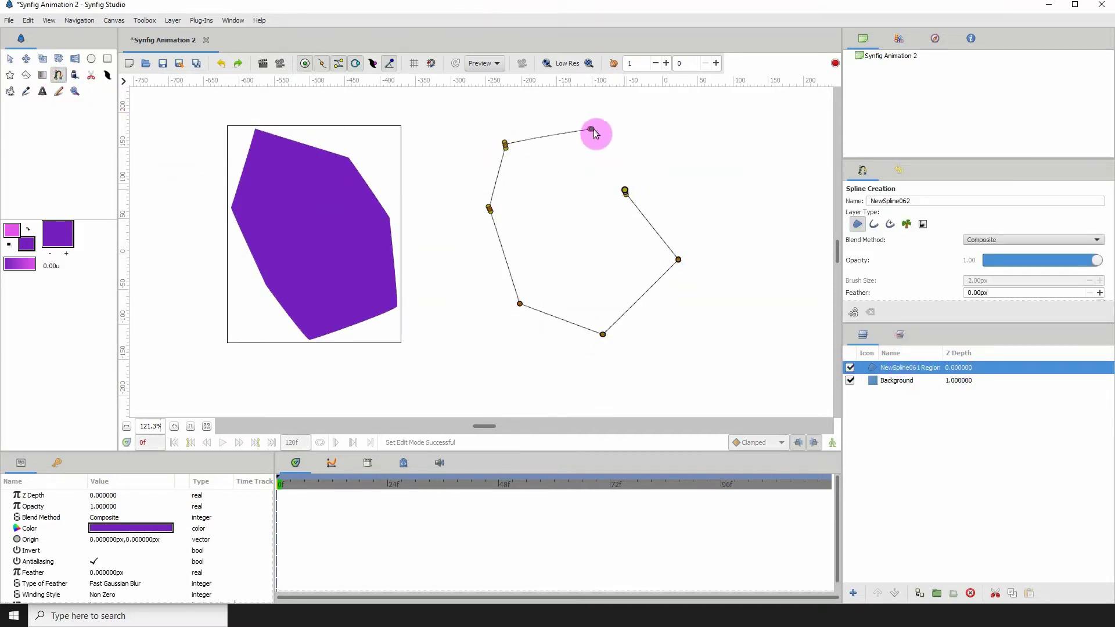
right_click(592, 130)
click(616, 183)
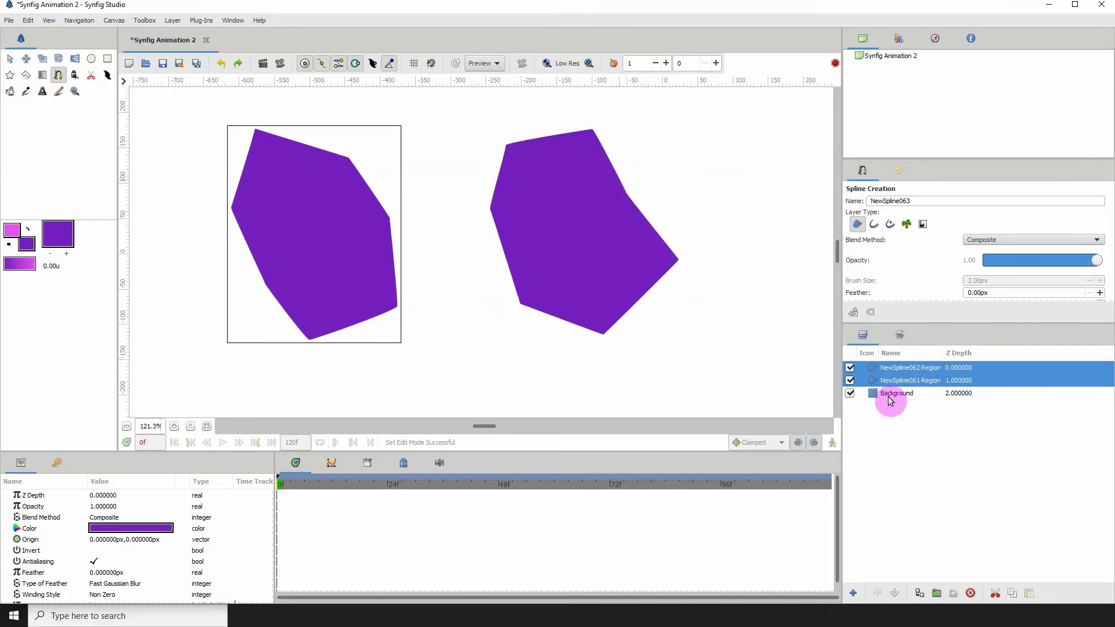
- With both region layers selected, link the right polygon's left vertex and bend the junction tangent
click(897, 393)
click(904, 367)
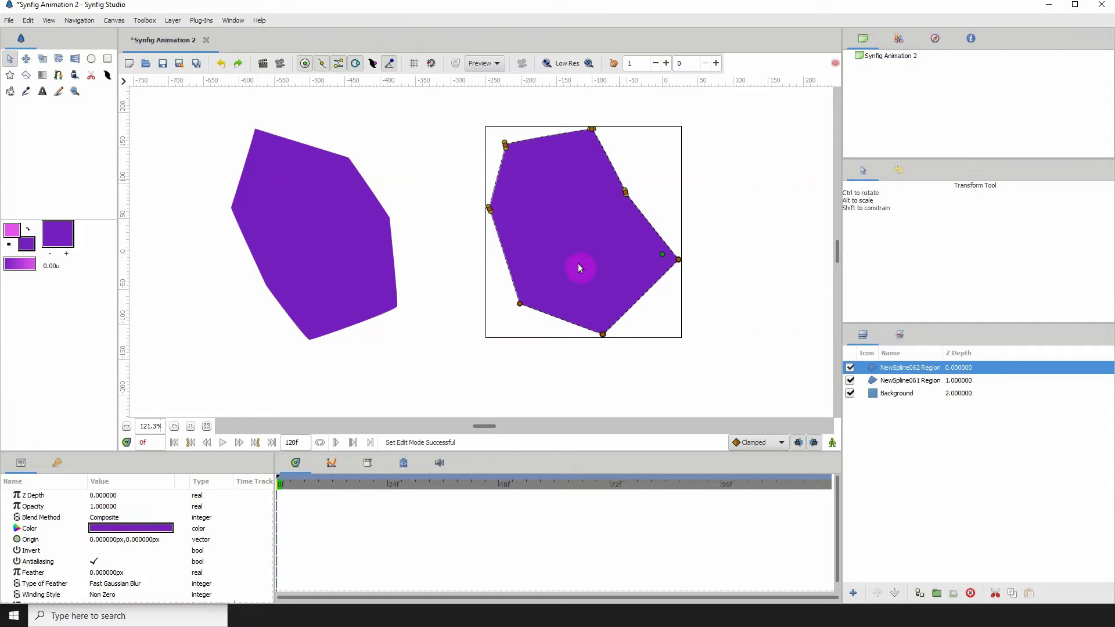
ctrl+click(885, 381)
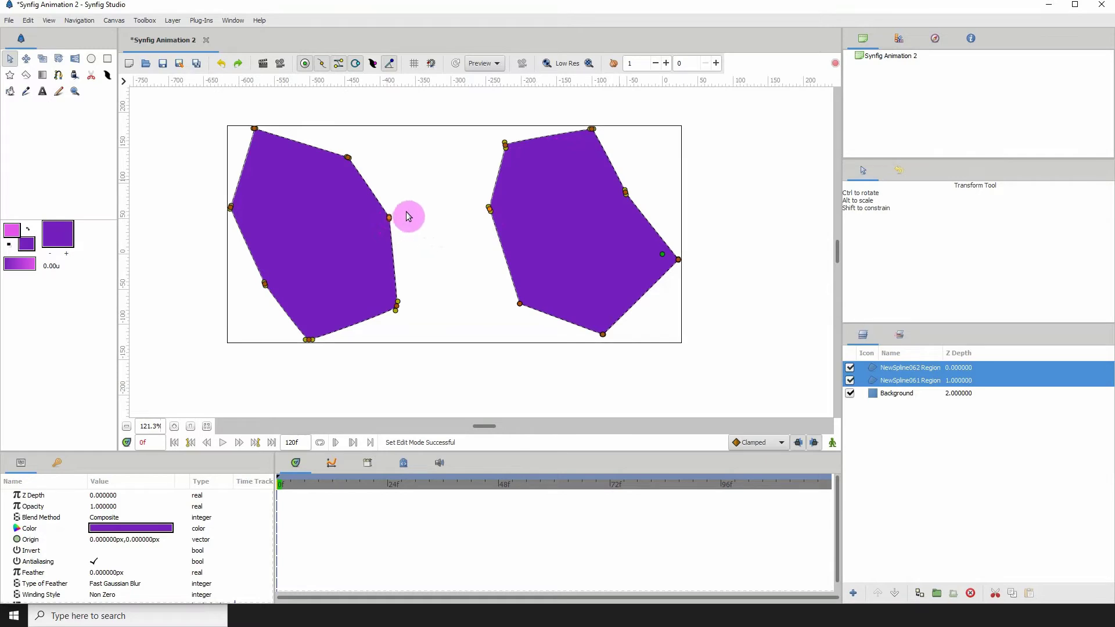
right_click(489, 209)
click(511, 230)
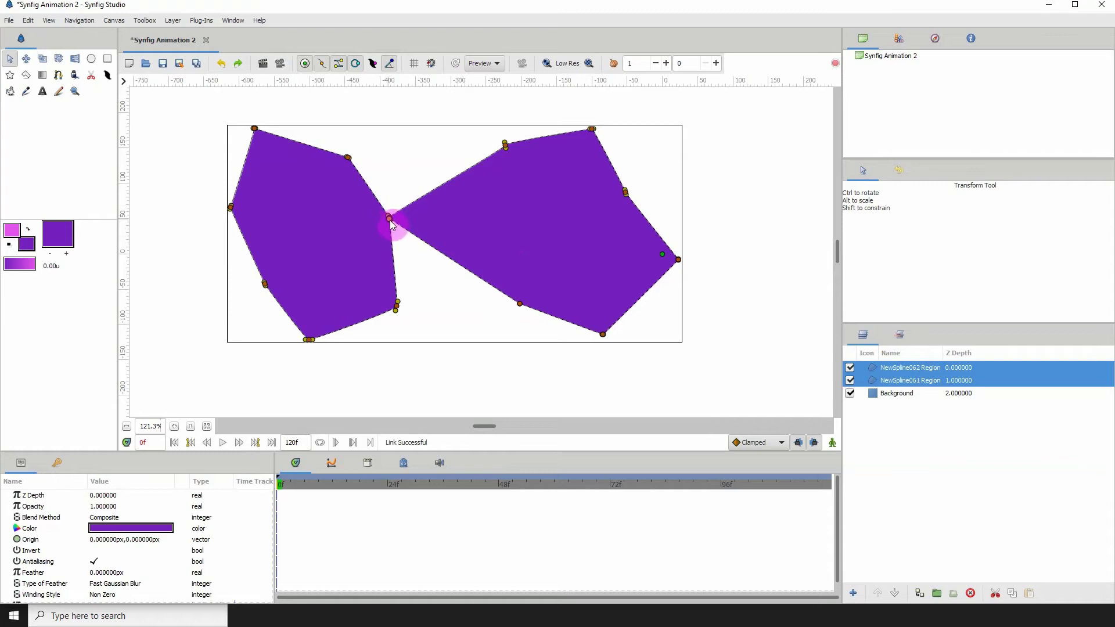
mouse_move(390, 223)
mouse_down()
mouse_move(406, 212)
mouse_move(410, 226)
mouse_move(428, 225)
mouse_move(400, 232)
mouse_up()
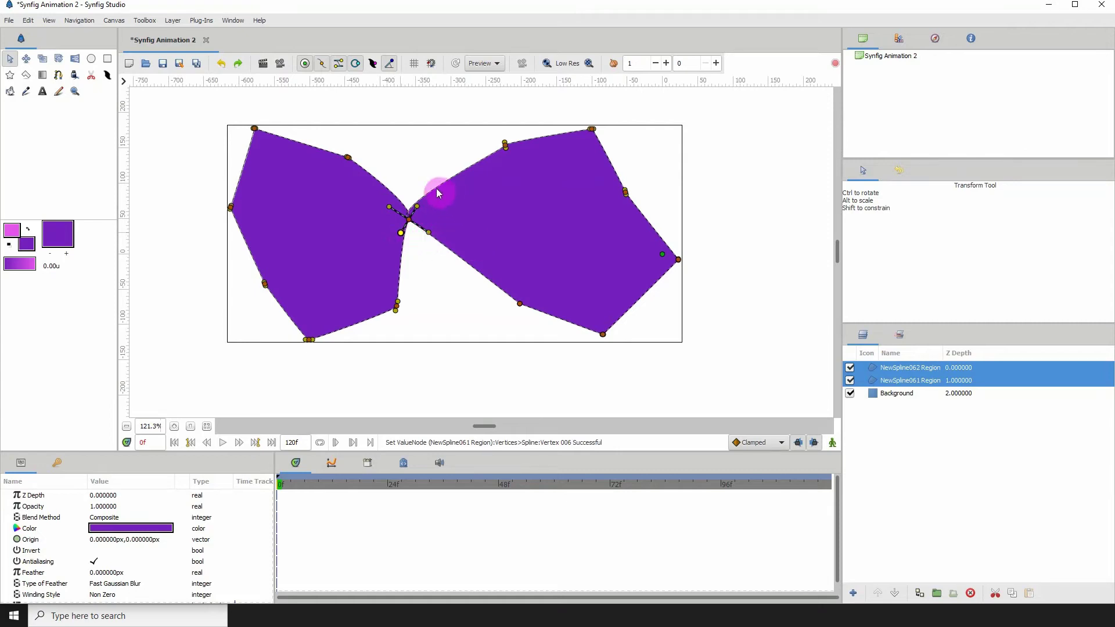
- Link the junction's tangent handles and drag the tangent upward to straighten the inner edges
click(428, 234)
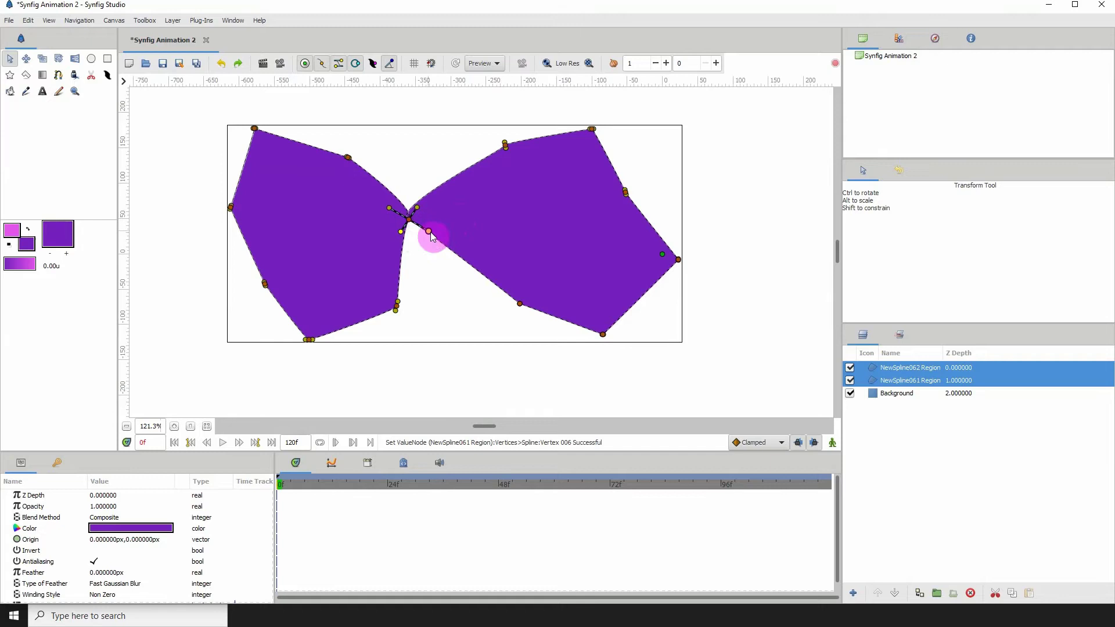
right_click(428, 232)
click(446, 251)
click(393, 208)
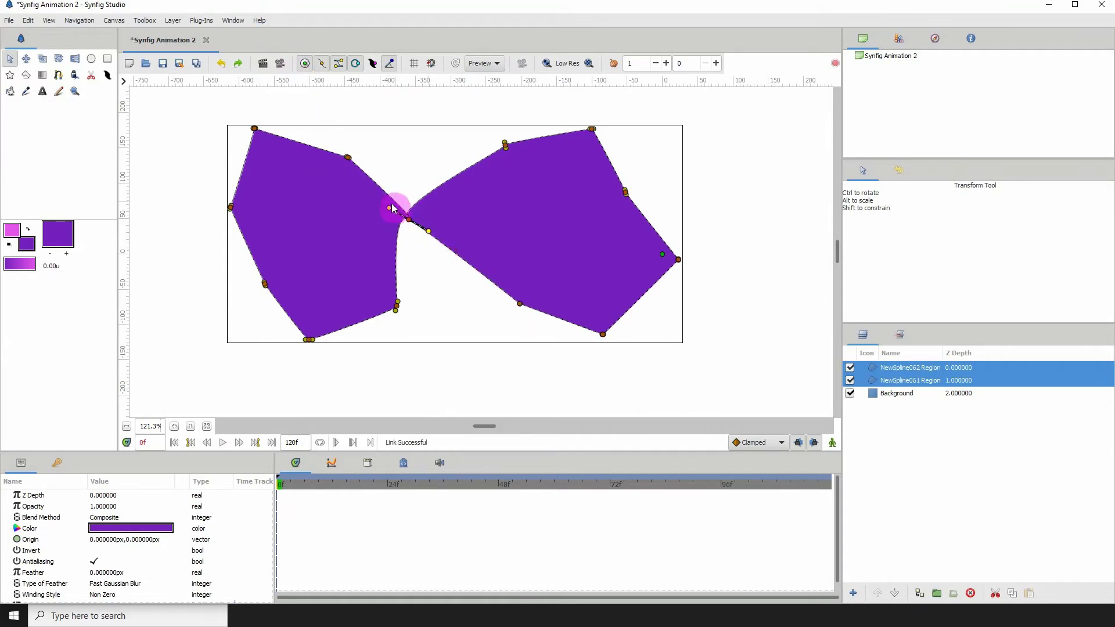
drag(390, 211, 422, 181)
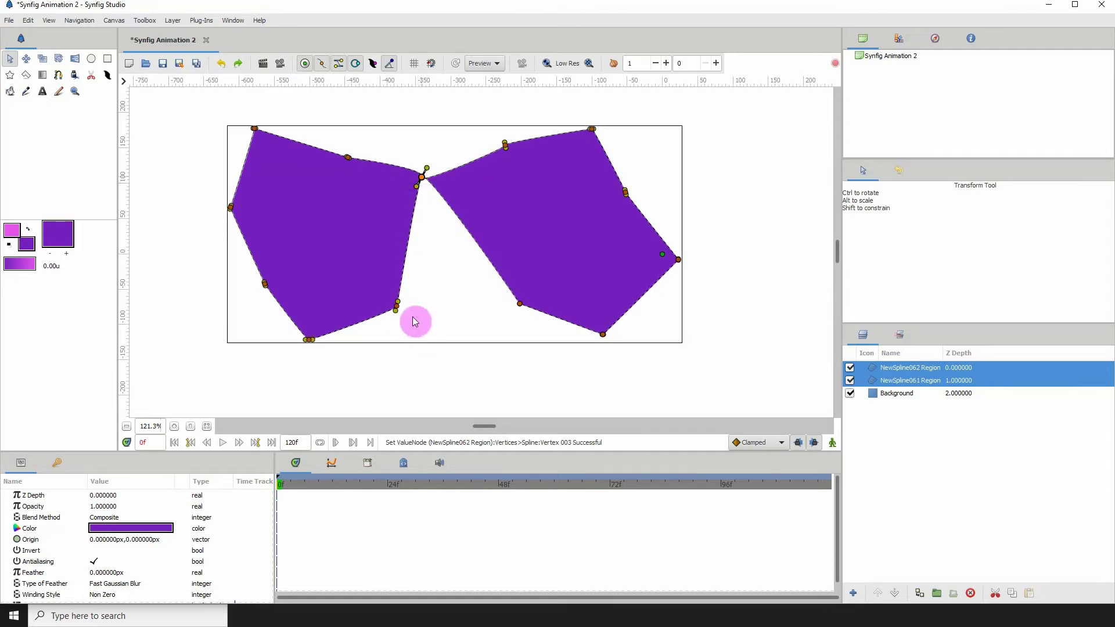
- Link the two regions' lower inner vertices and move the shared bottom vertex right
drag(521, 306, 518, 304)
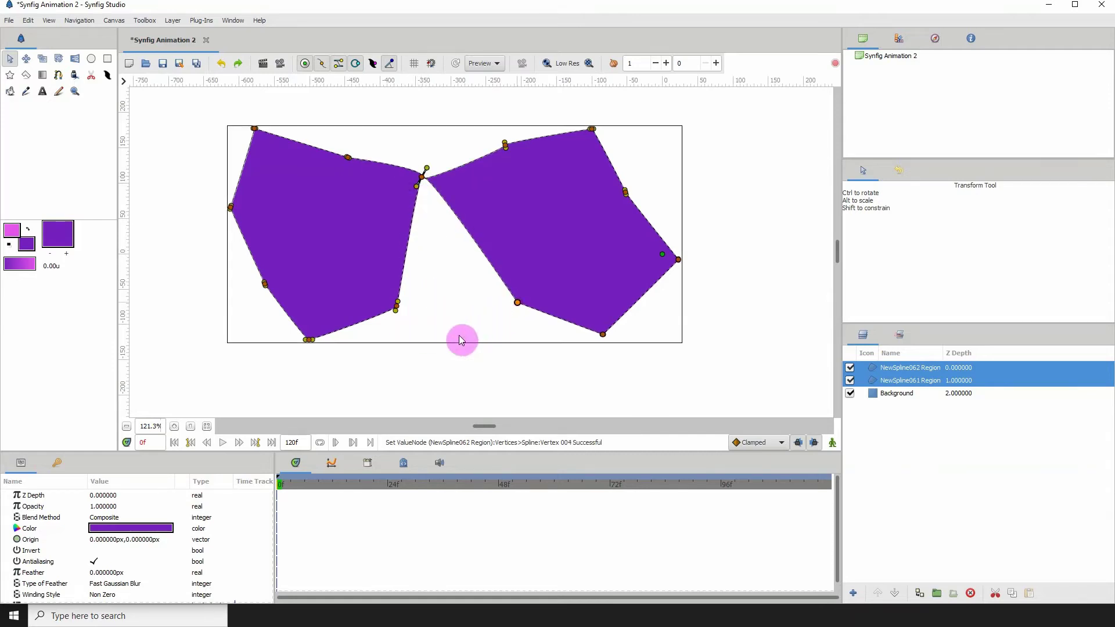
right_click(396, 306)
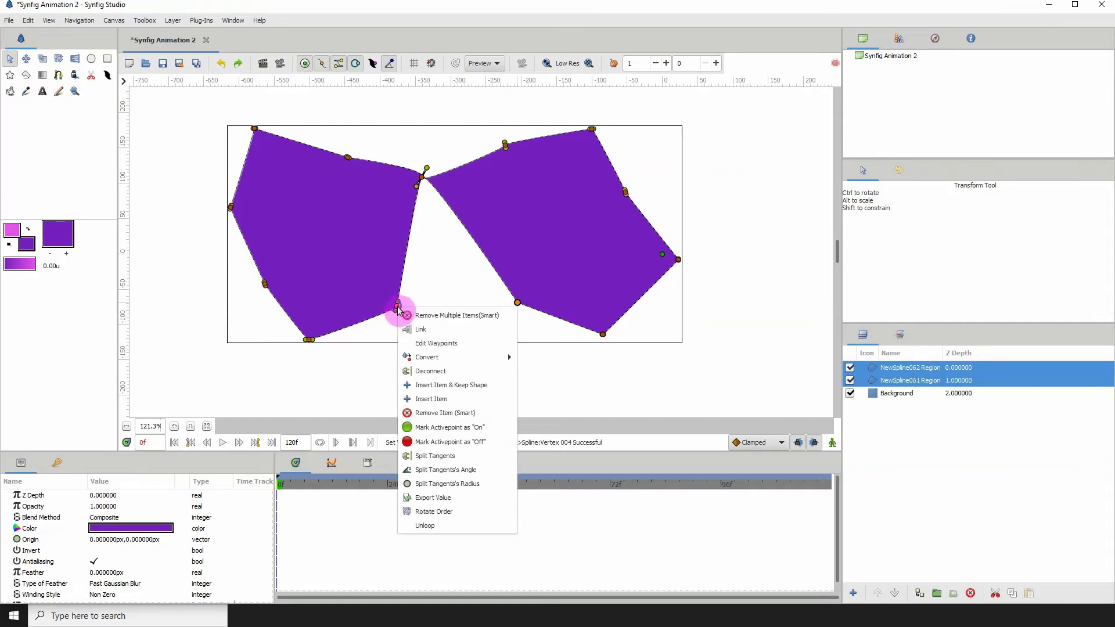
click(428, 330)
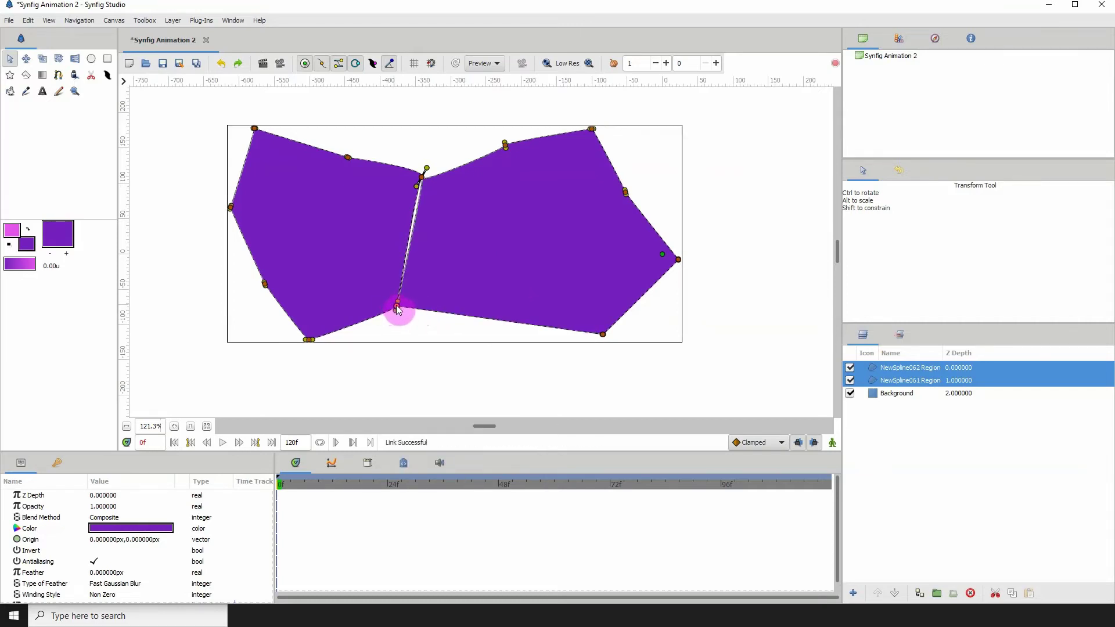
drag(397, 307, 433, 296)
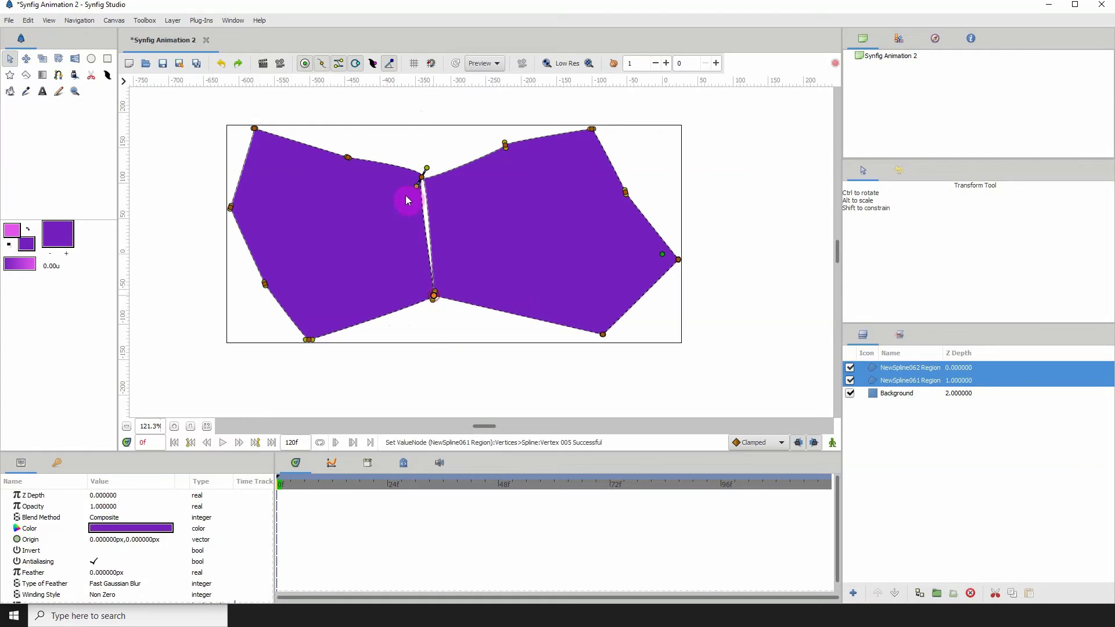
- Insert a new vertex on the seam and pull it to the right
right_click(425, 229)
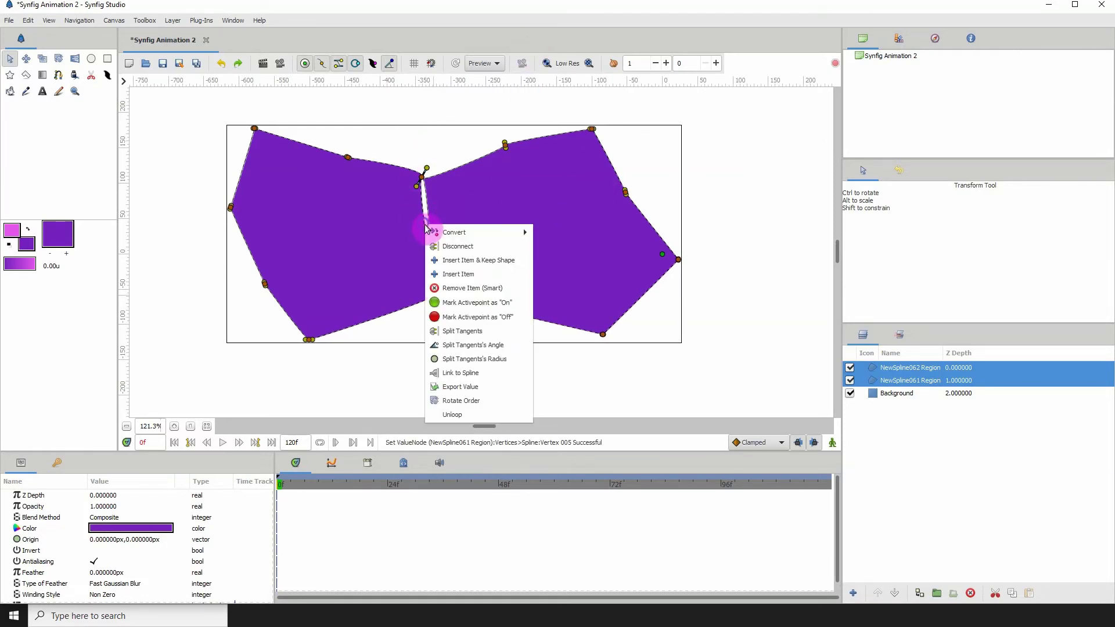
click(444, 279)
drag(420, 226, 461, 230)
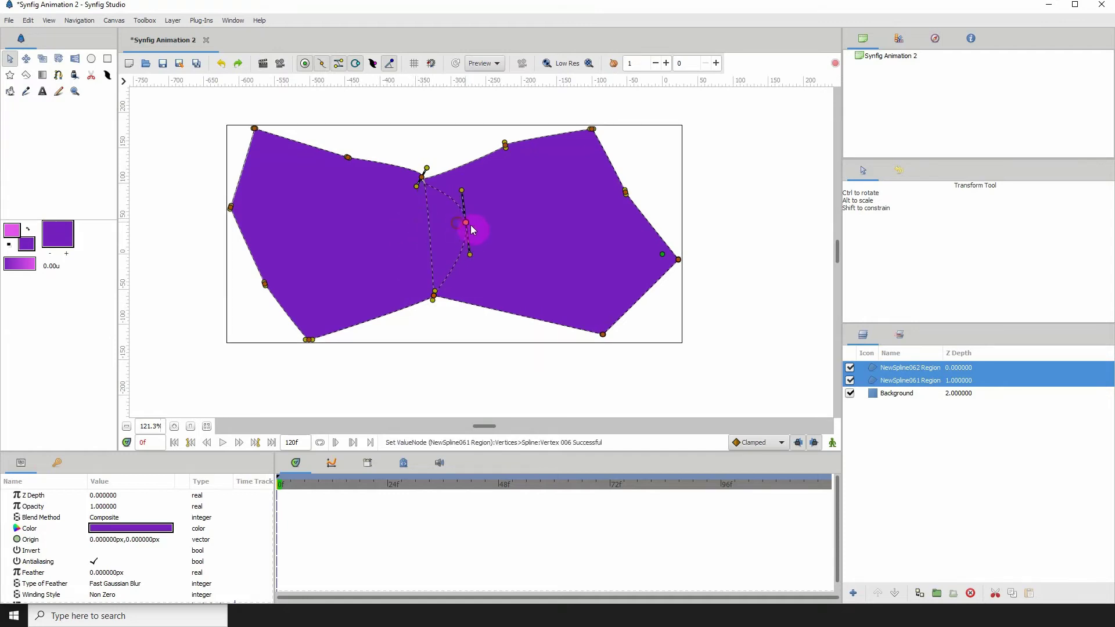
- Raise NewSpline062's upper seam vertex and push NewSpline061's seam vertex rightward
click(894, 393)
click(892, 367)
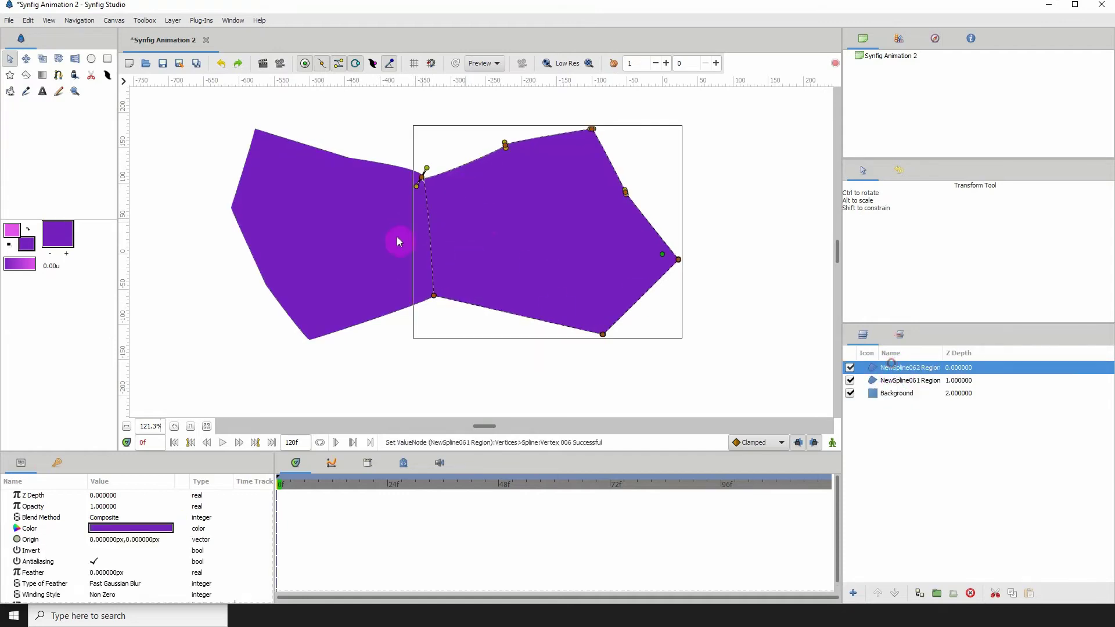
drag(422, 182, 437, 170)
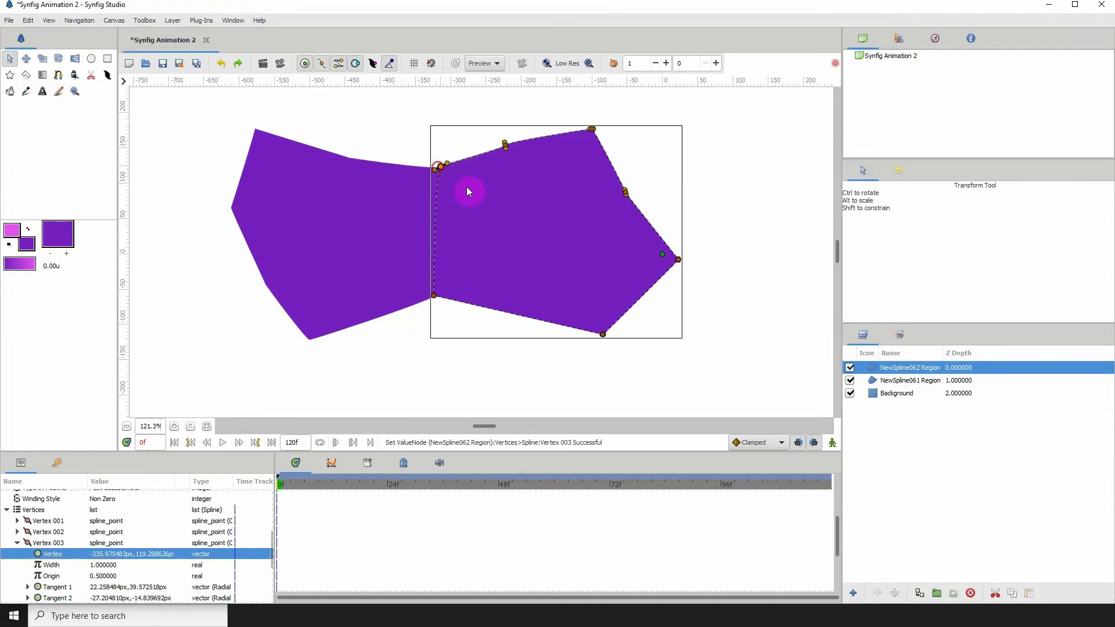
click(891, 392)
click(891, 380)
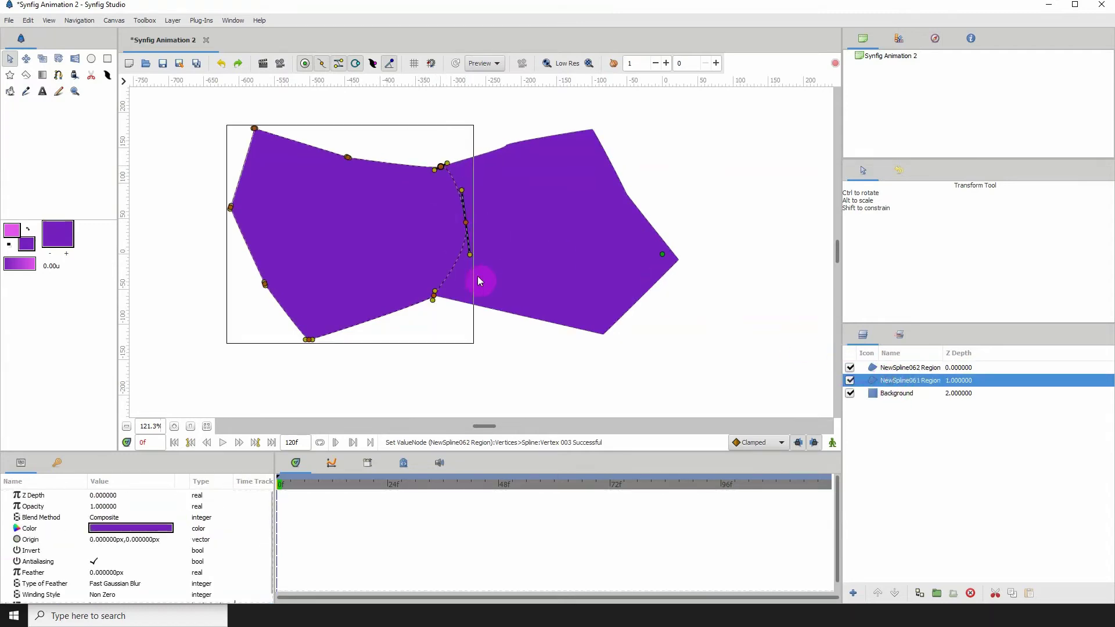
drag(465, 222, 484, 224)
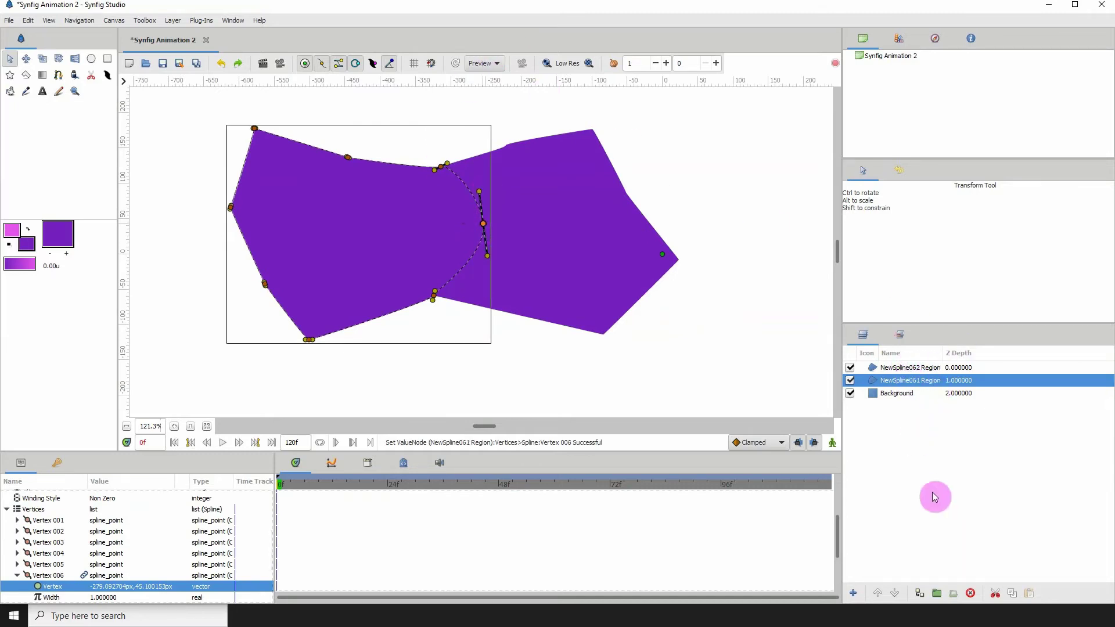
- Delete the NewSpline061 and NewSpline062 Region layers, keeping only Background, then choose the Circle tool
click(970, 593)
click(915, 368)
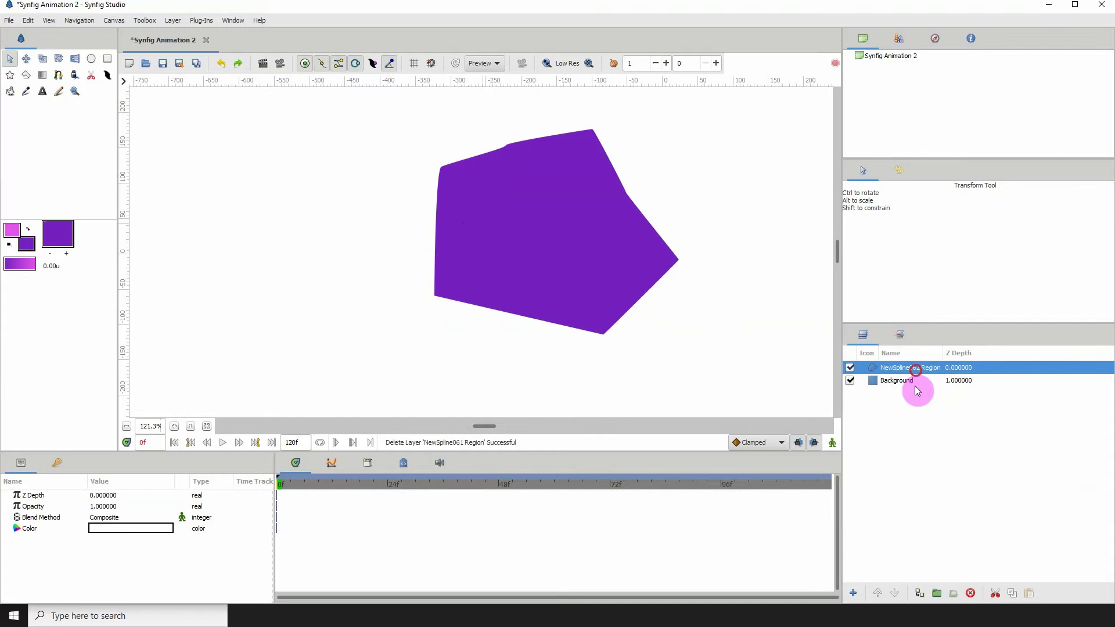
click(965, 593)
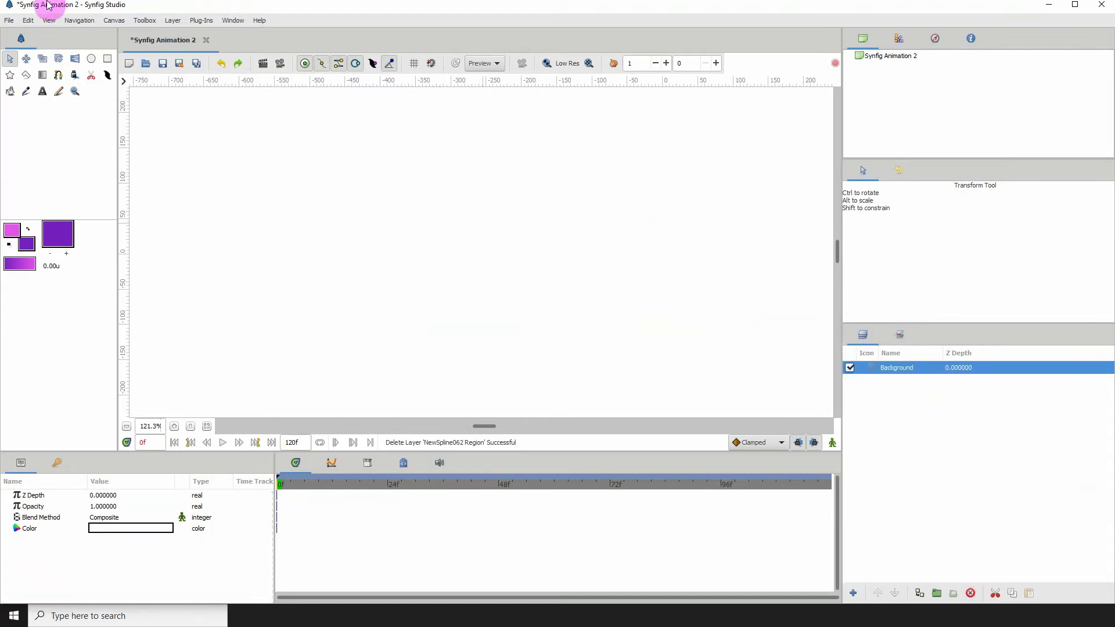
click(91, 59)
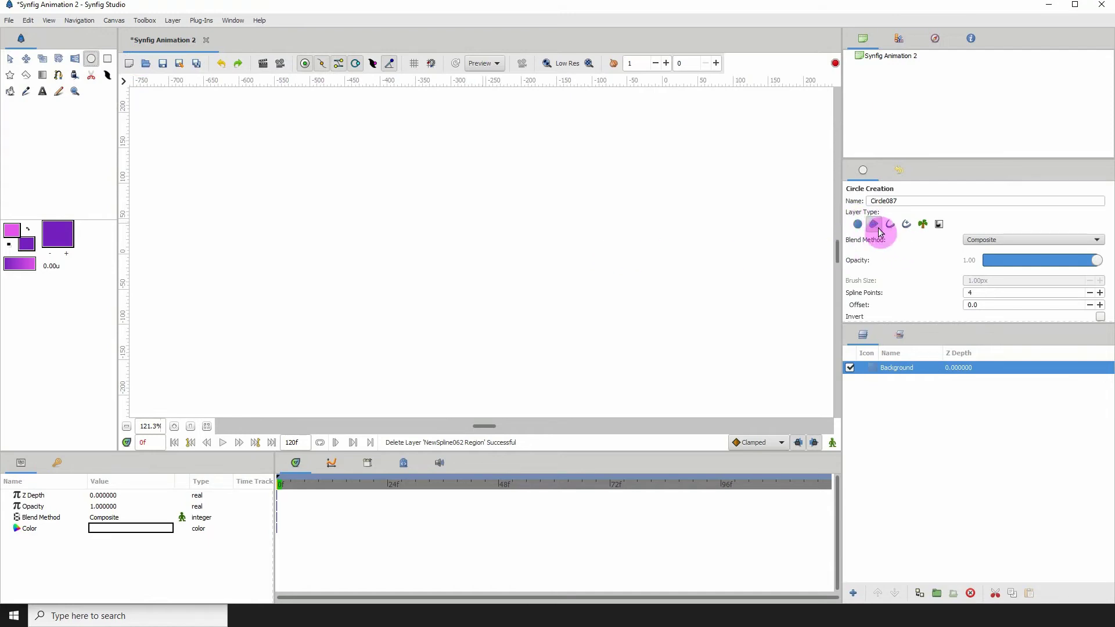
- Draw a purple circle on the left and a looped spline polygon to its right
drag(248, 184, 286, 220)
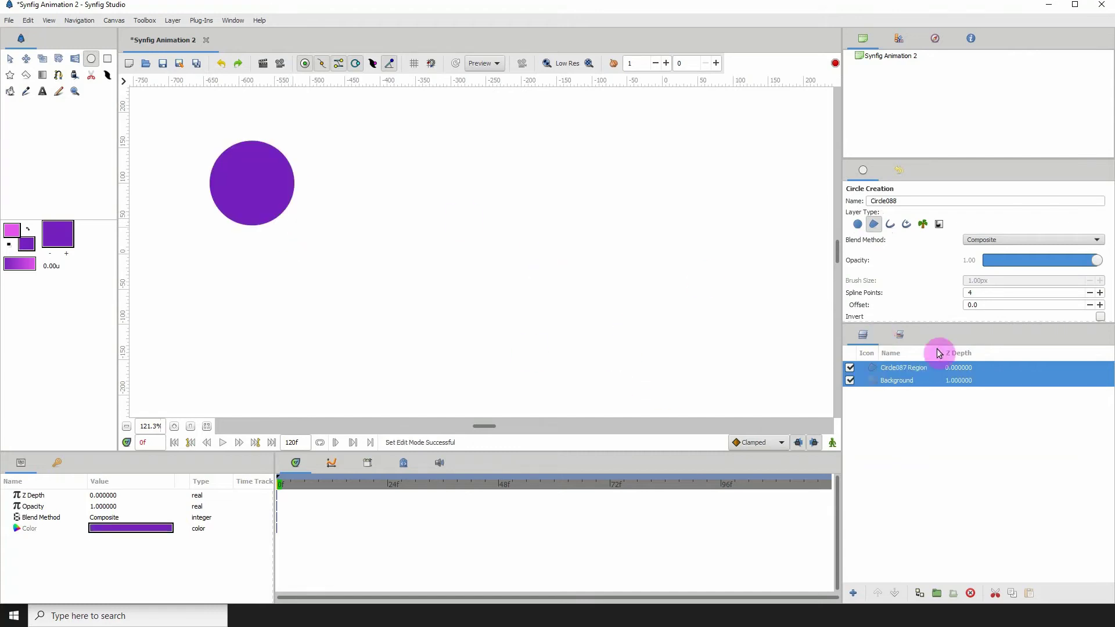
click(967, 370)
click(56, 75)
click(547, 162)
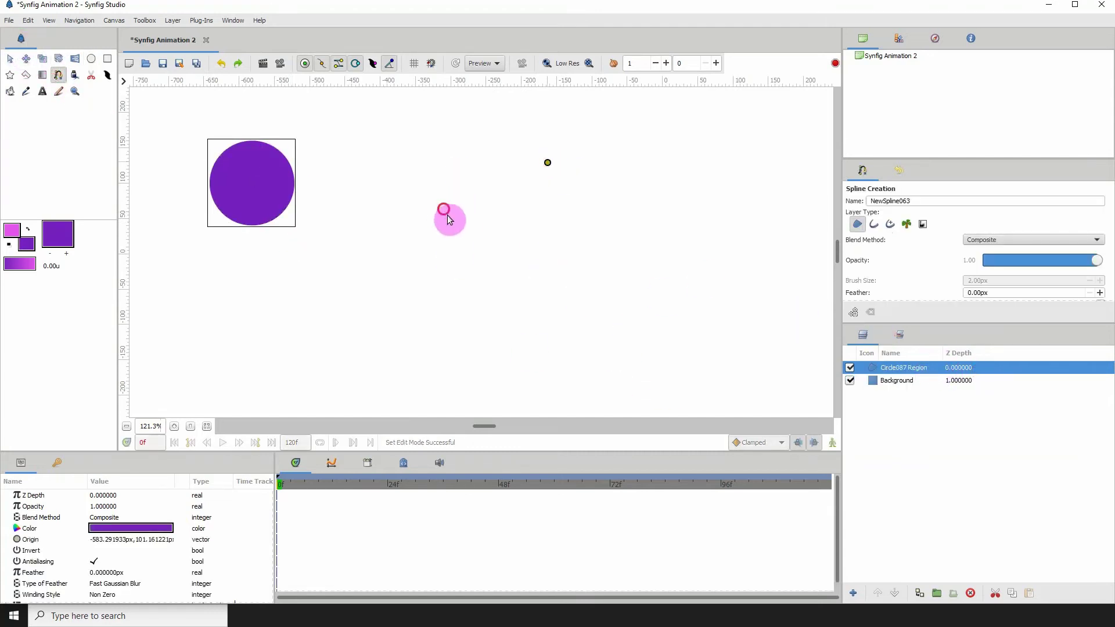
click(641, 270)
right_click(544, 161)
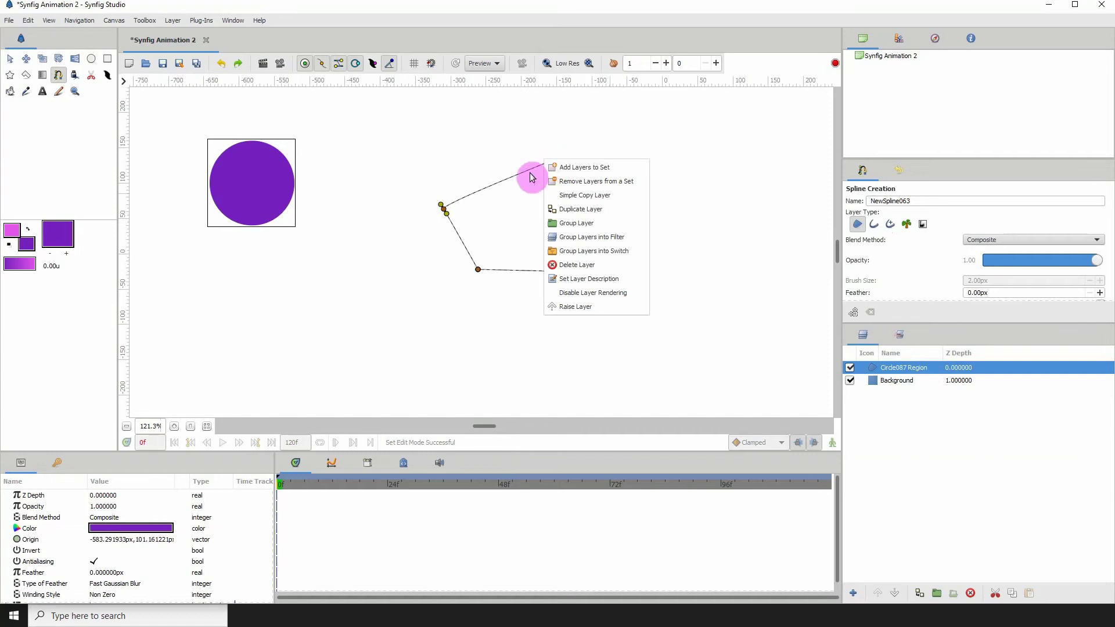
right_click(546, 163)
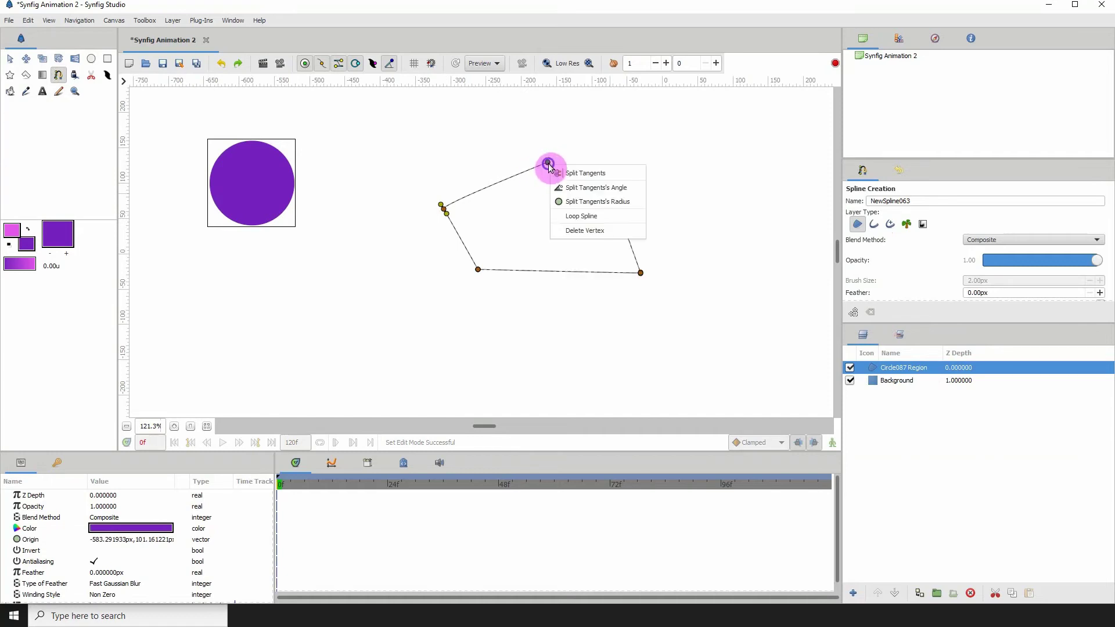
click(572, 218)
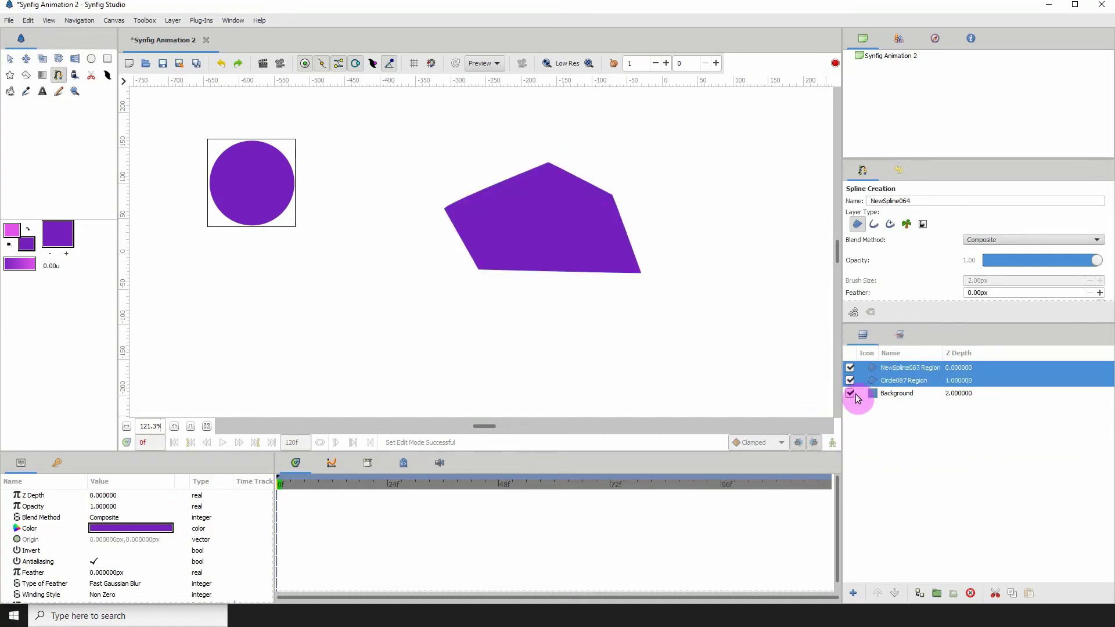
- Select both layers and link the polygon's left vertex to the circle's right vertex
click(885, 395)
click(886, 380)
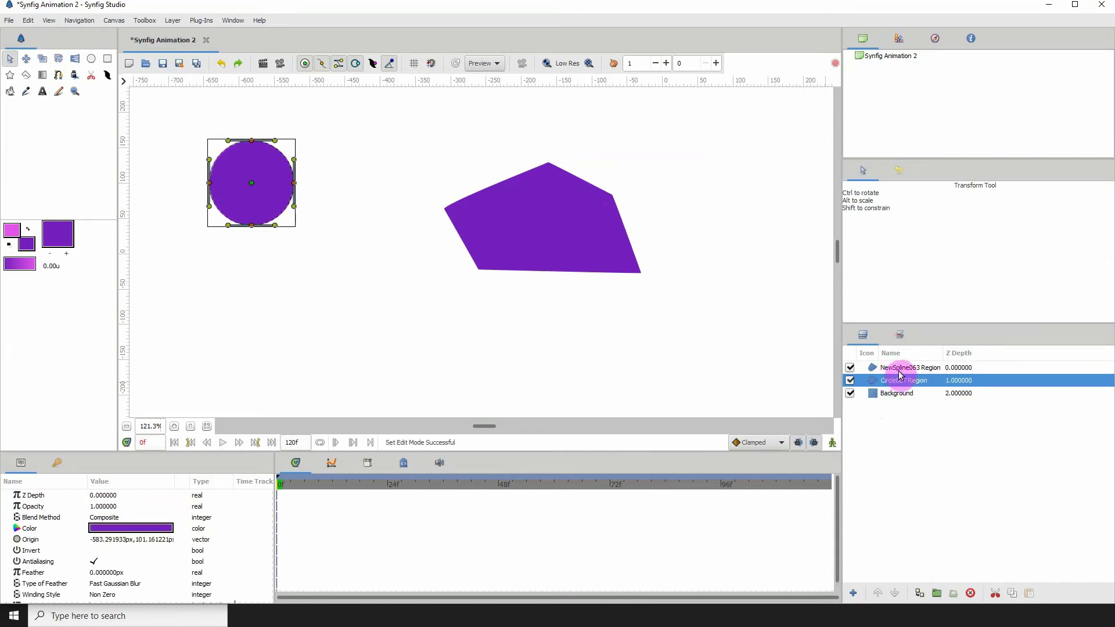
ctrl+click(909, 368)
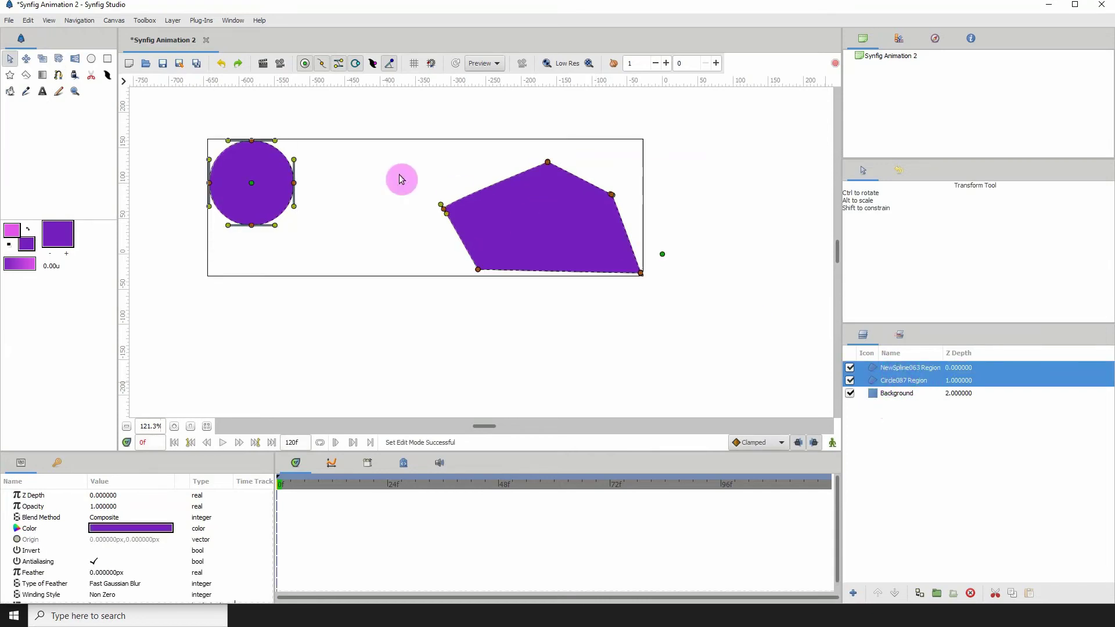
click(442, 205)
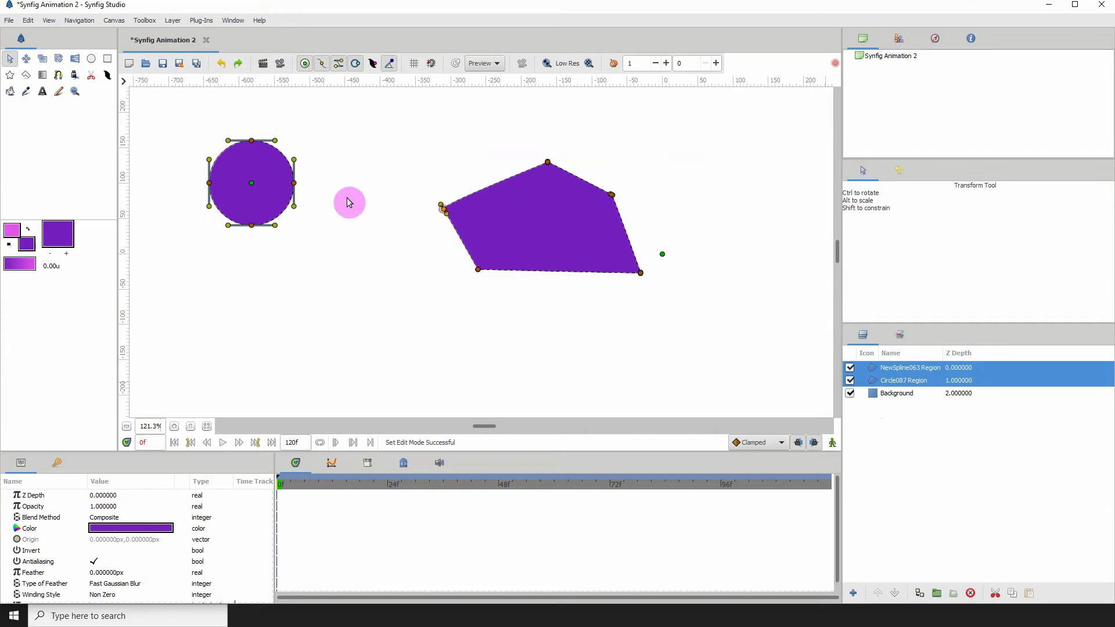
right_click(295, 184)
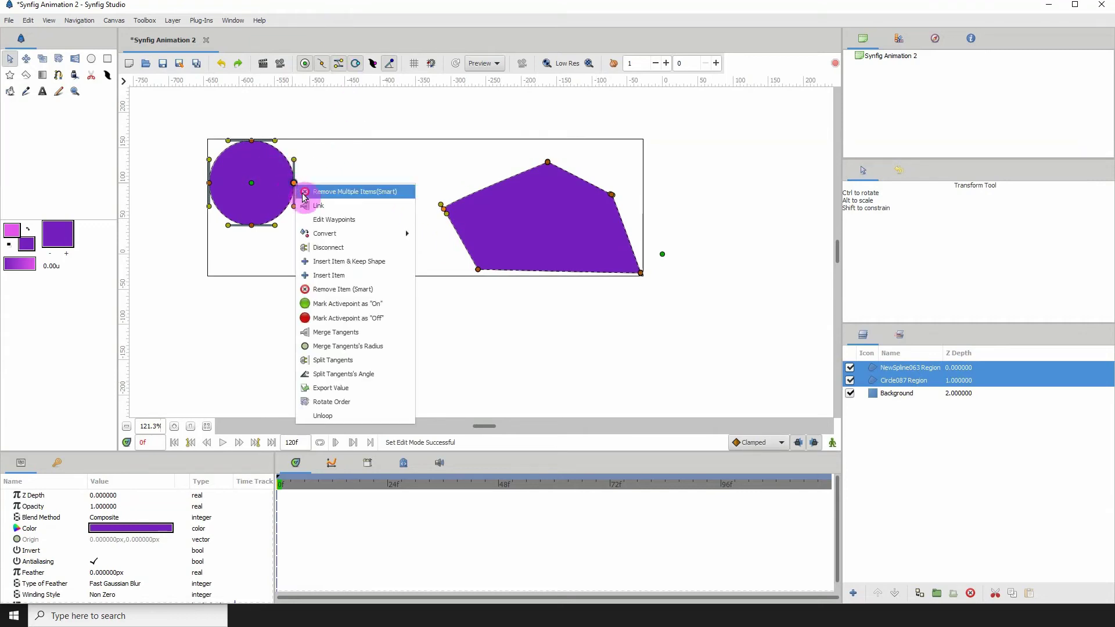
click(325, 203)
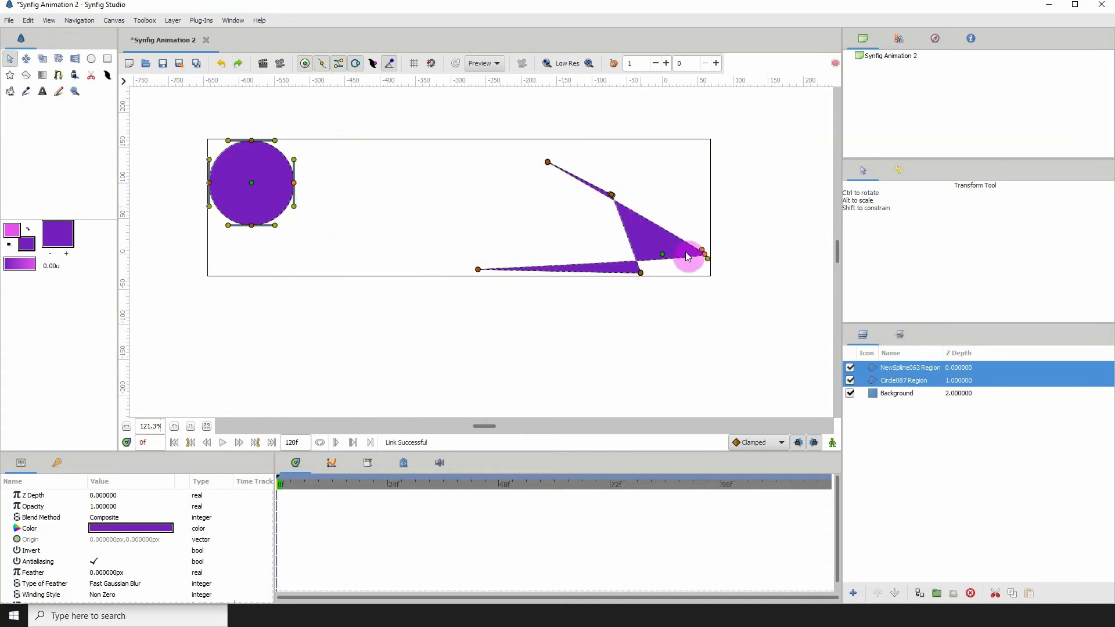
- Reshape the polygon by pulling its right vertex left and curving its edge tangents
click(922, 397)
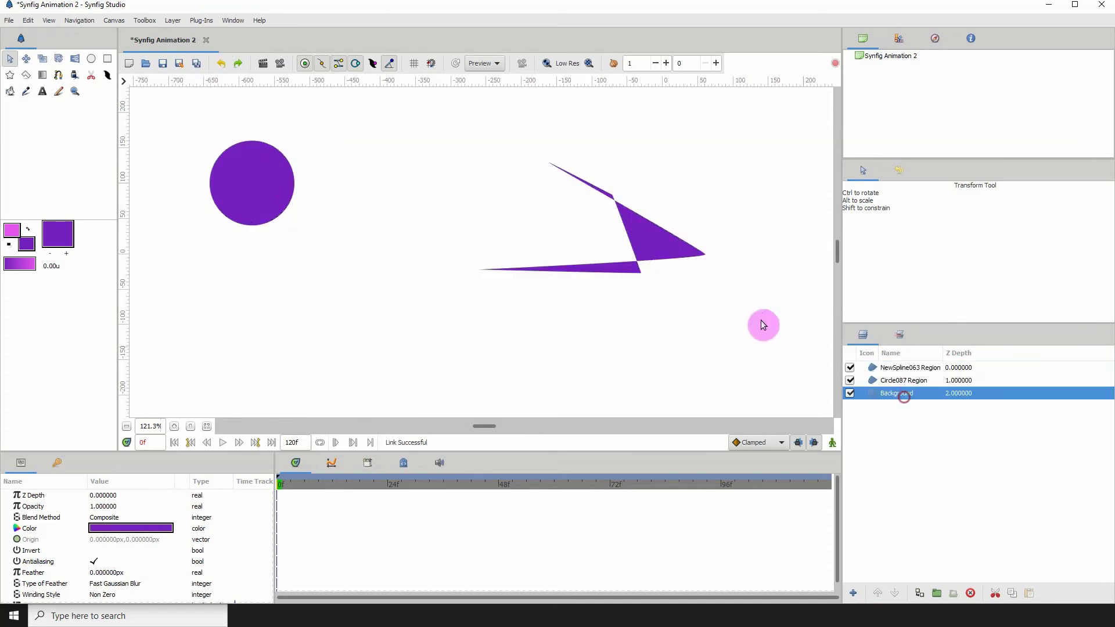
click(876, 368)
click(703, 261)
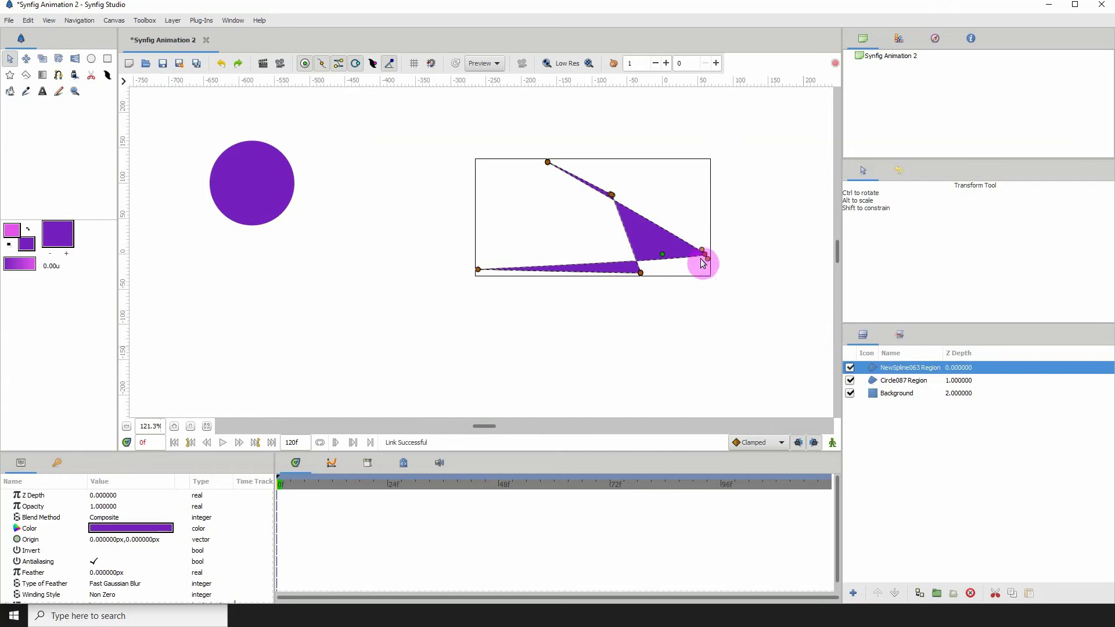
drag(706, 257, 647, 179)
drag(587, 202, 556, 225)
click(654, 196)
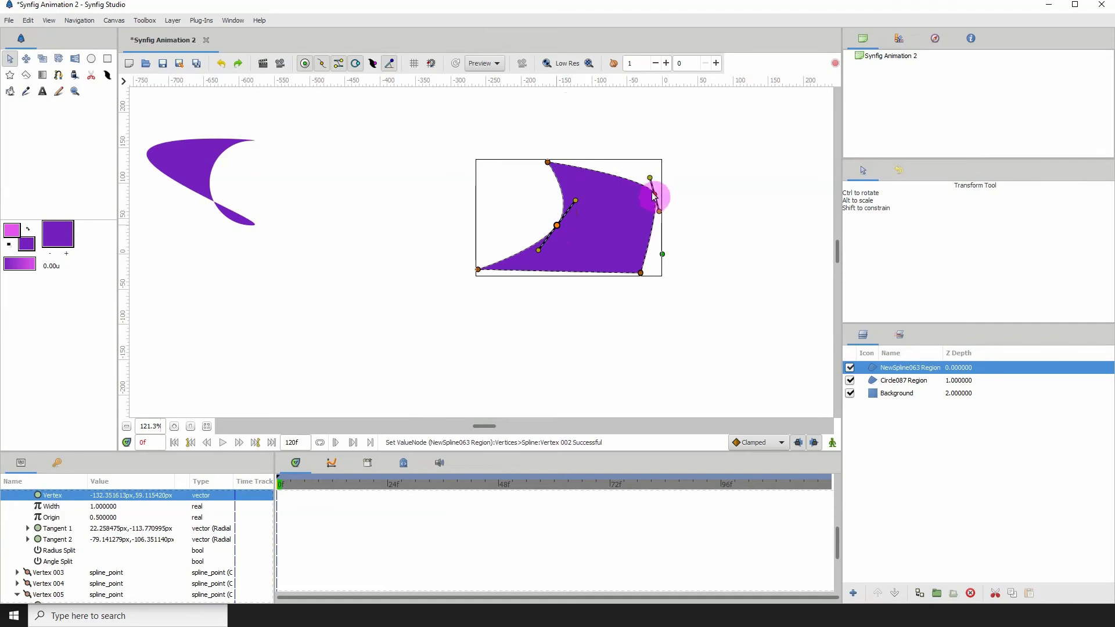
click(633, 183)
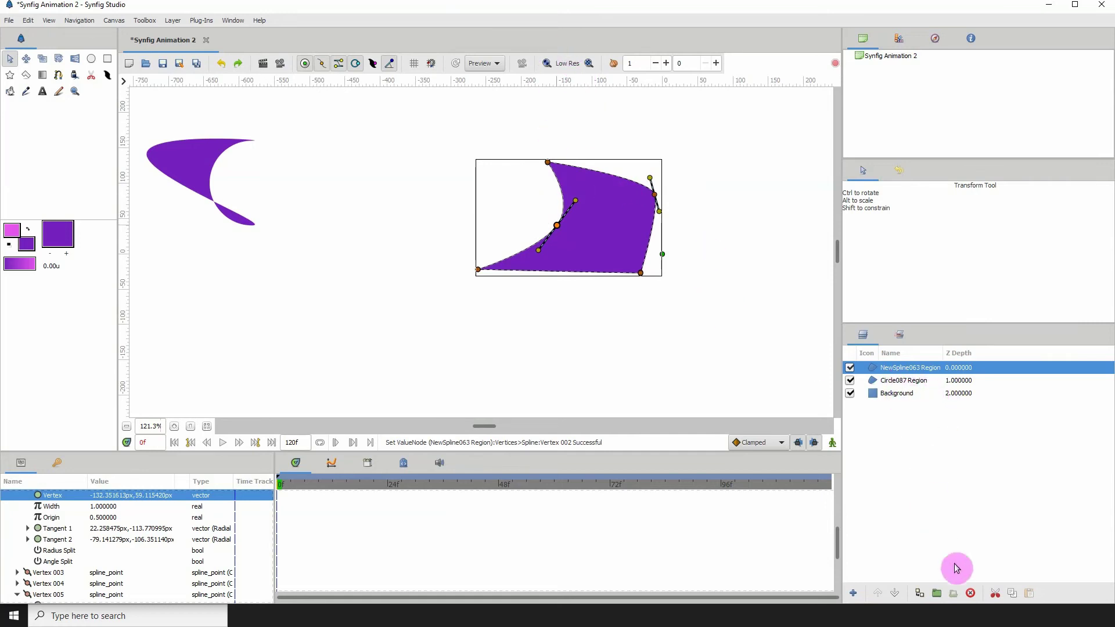
- Delete both old layers and draw two purple circles, the right one larger
click(971, 593)
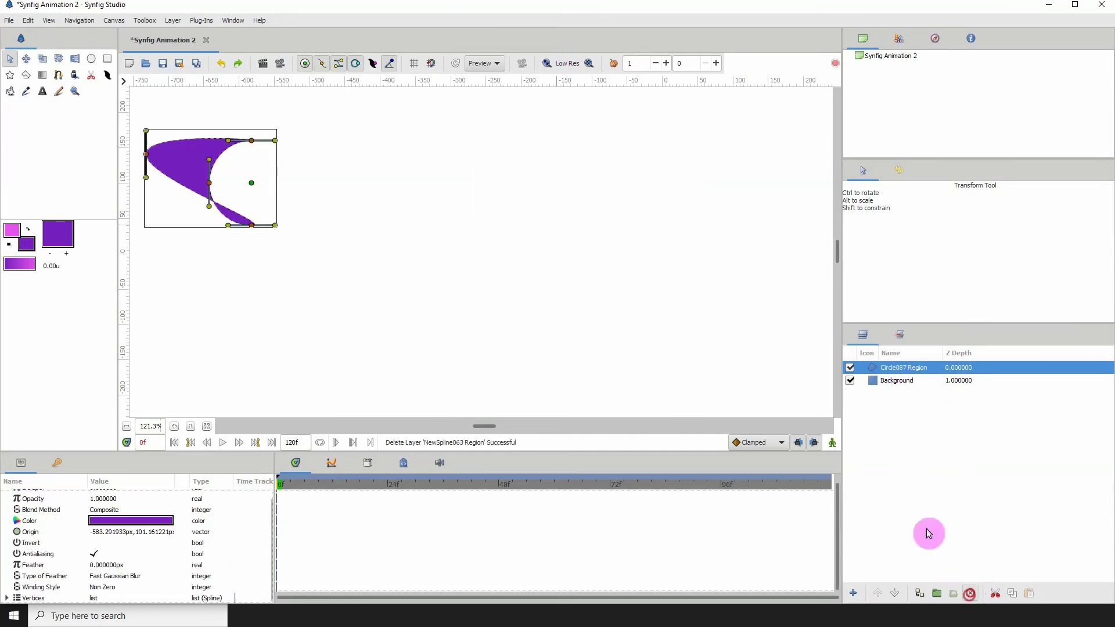
click(970, 593)
click(91, 59)
drag(307, 203, 355, 203)
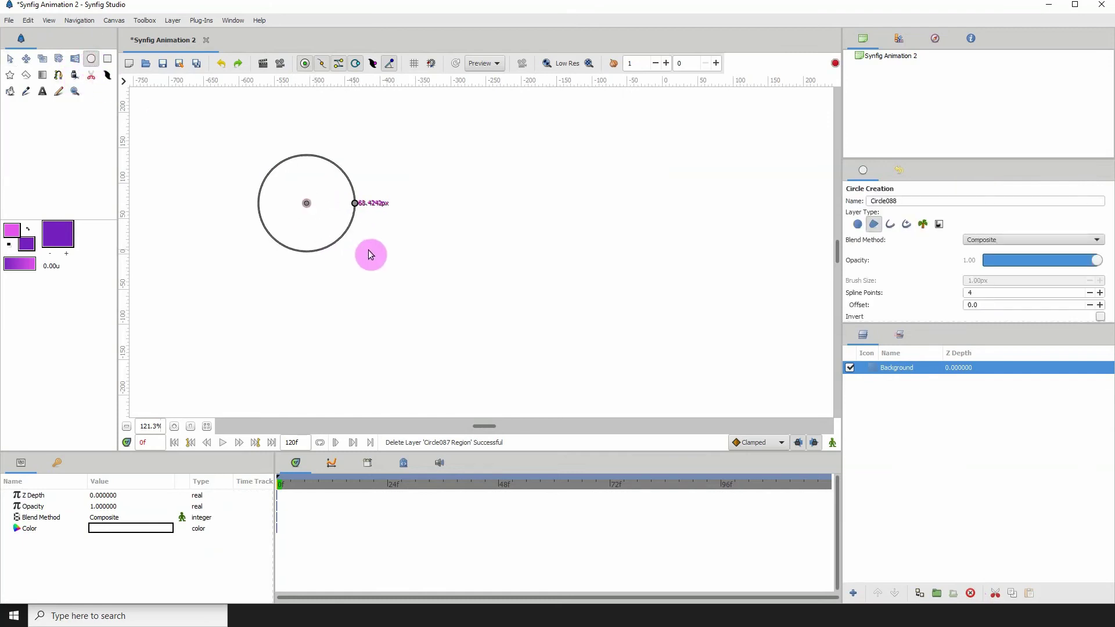
drag(453, 197, 506, 240)
- Link the left circle's right vertex to the right circle's left vertex, then drag it left
click(961, 384)
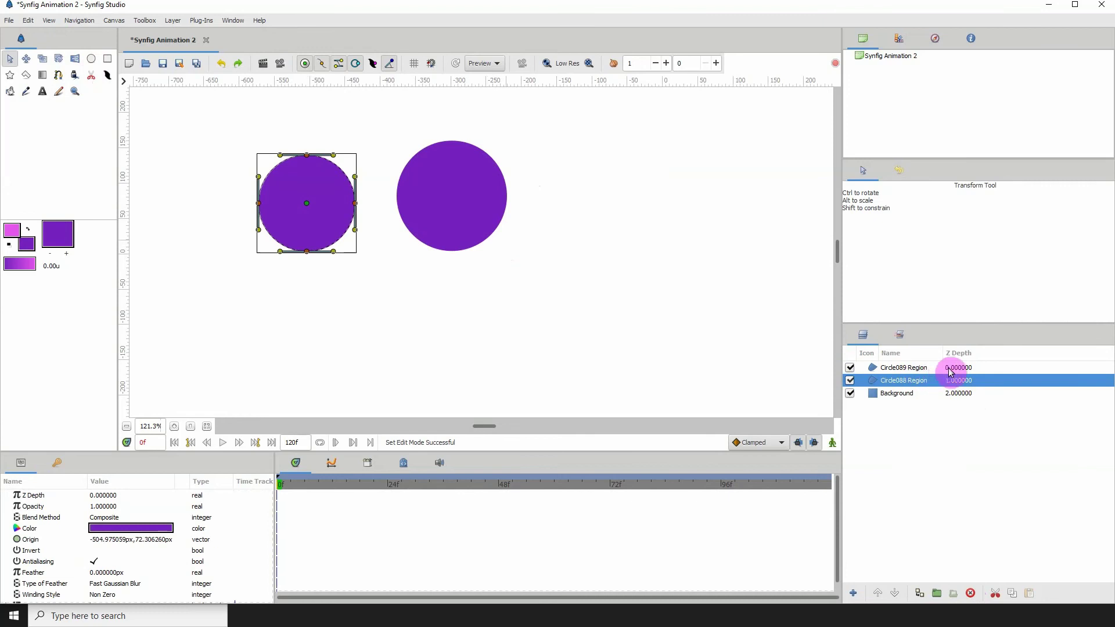
ctrl+click(935, 369)
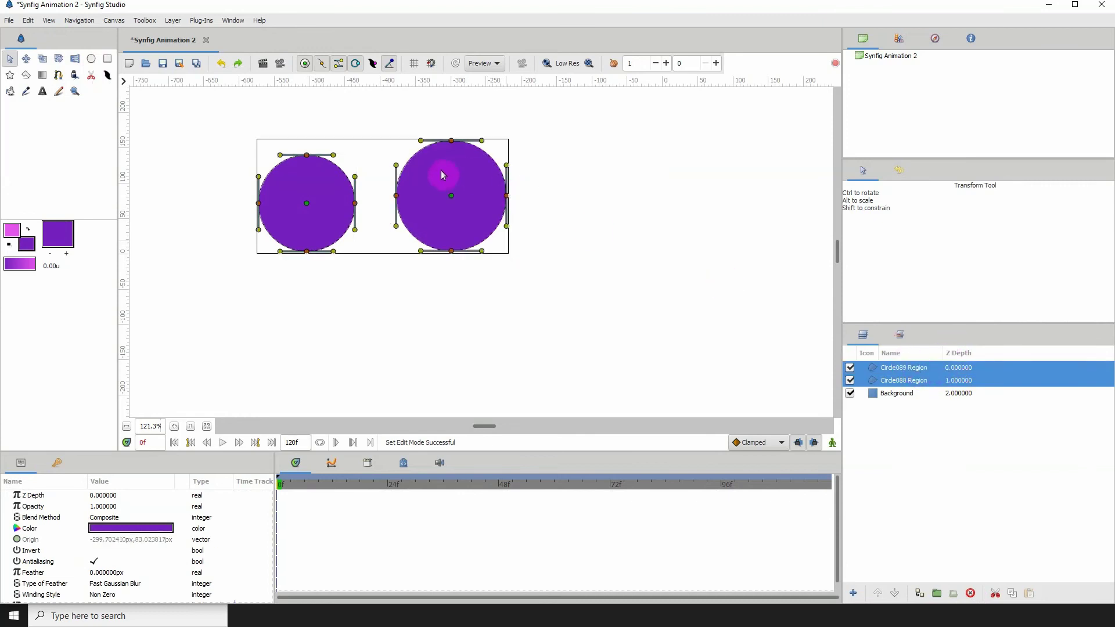
click(394, 199)
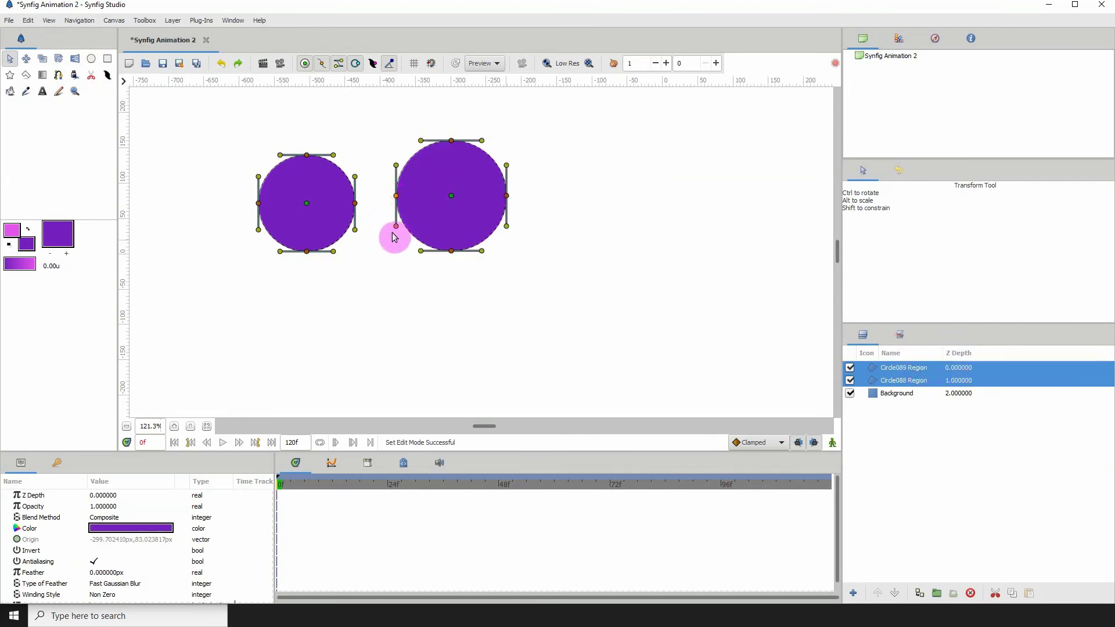
right_click(355, 203)
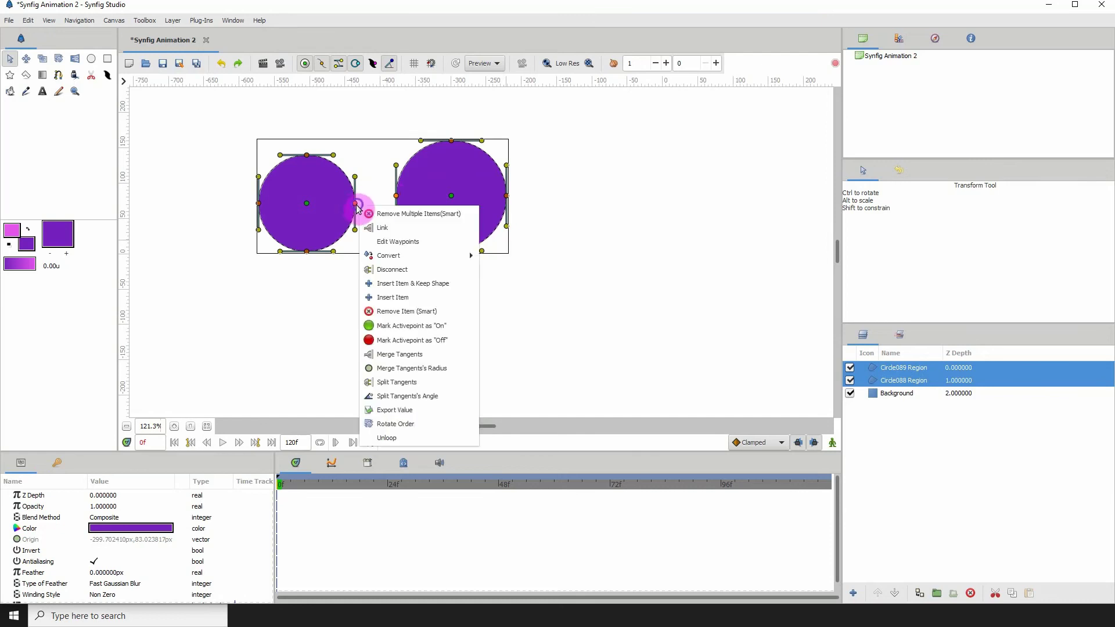
click(378, 227)
click(496, 221)
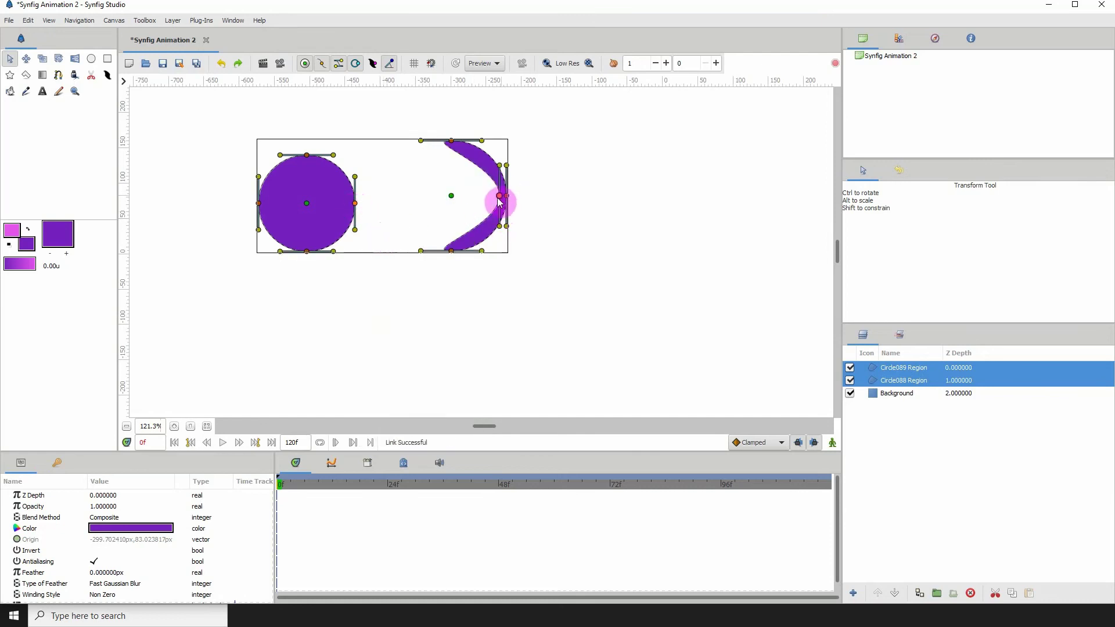
drag(499, 201, 441, 199)
click(896, 394)
click(889, 367)
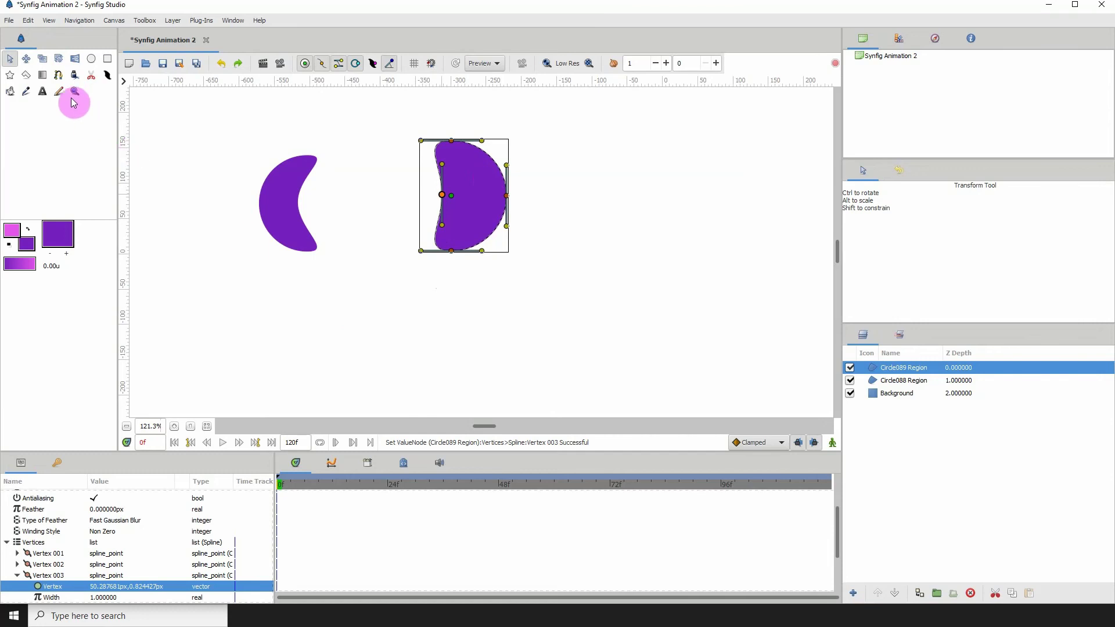
click(58, 75)
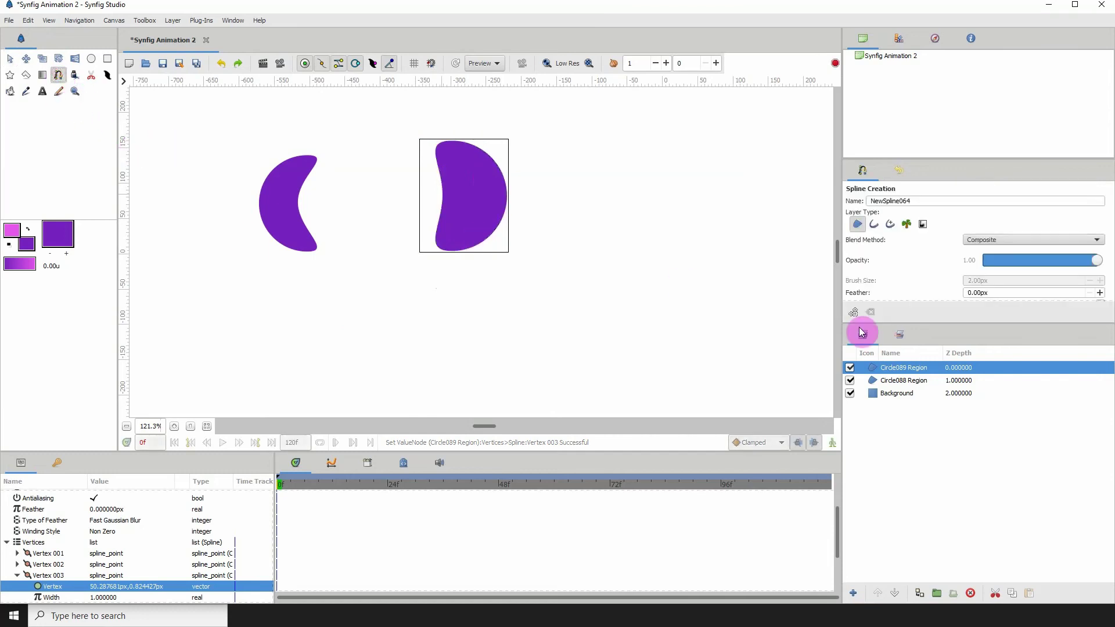
- Delete both circle layers and close the left spline into a filled purple region
click(971, 593)
click(971, 593)
click(571, 260)
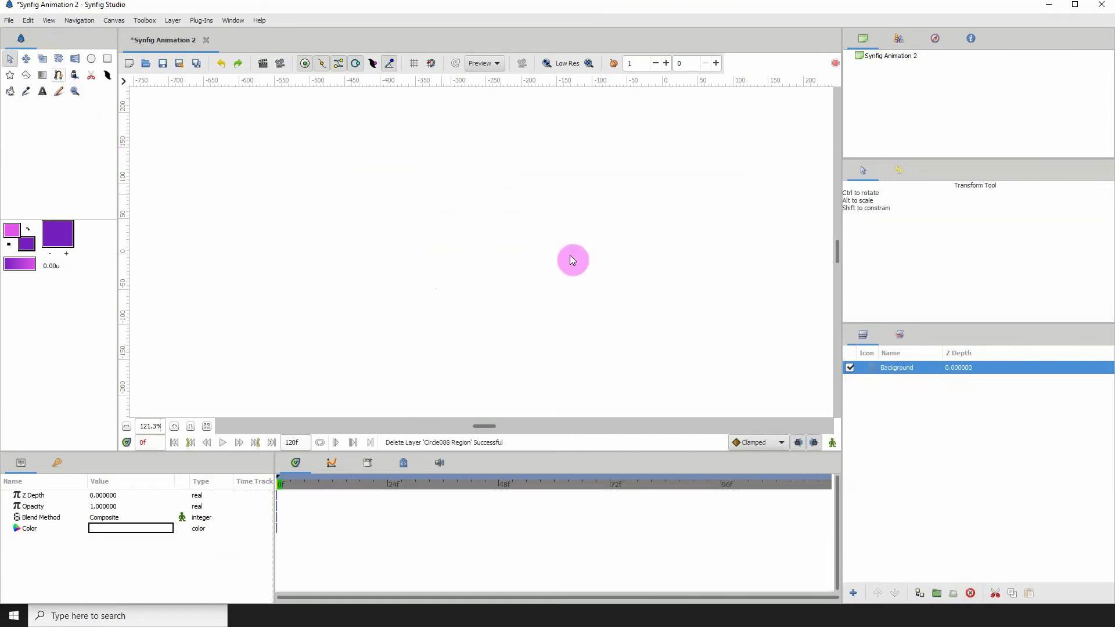
click(58, 77)
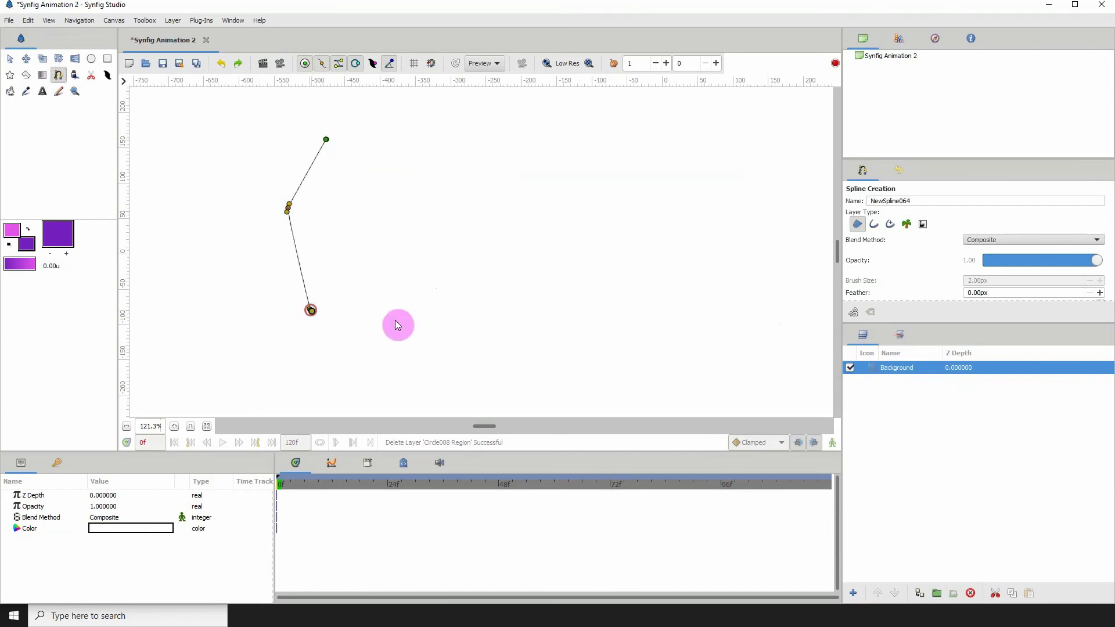
click(326, 141)
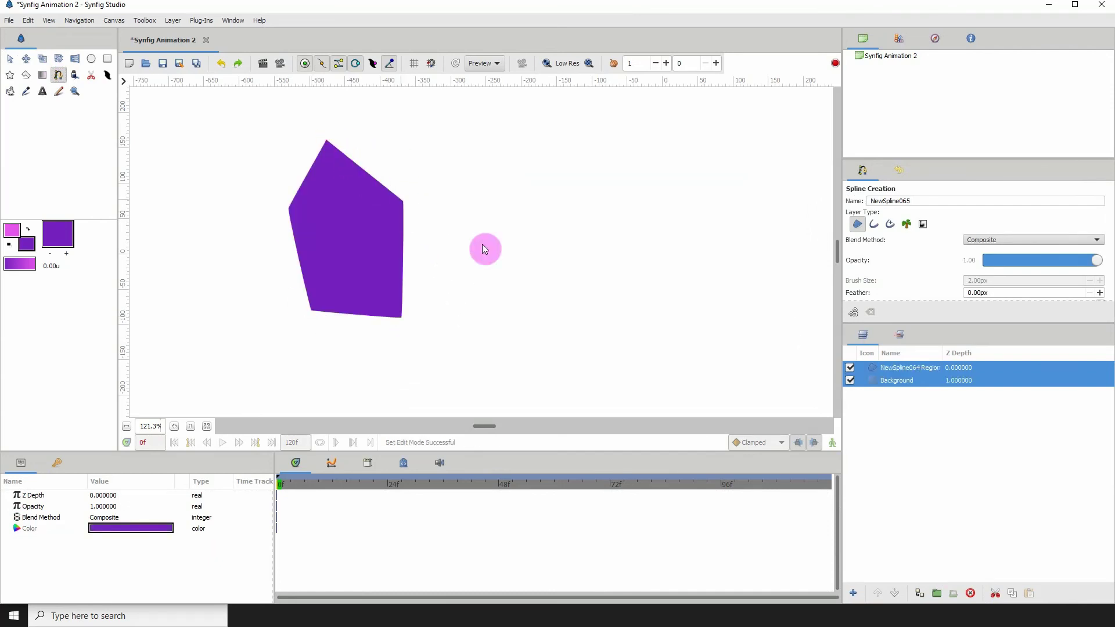
click(935, 368)
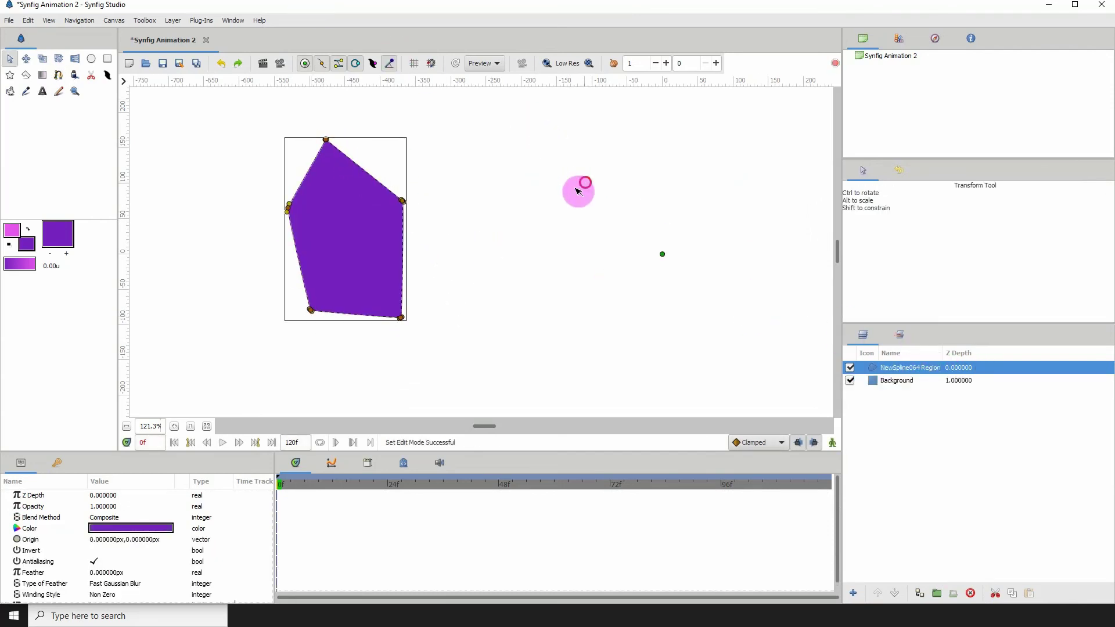
click(577, 187)
click(923, 367)
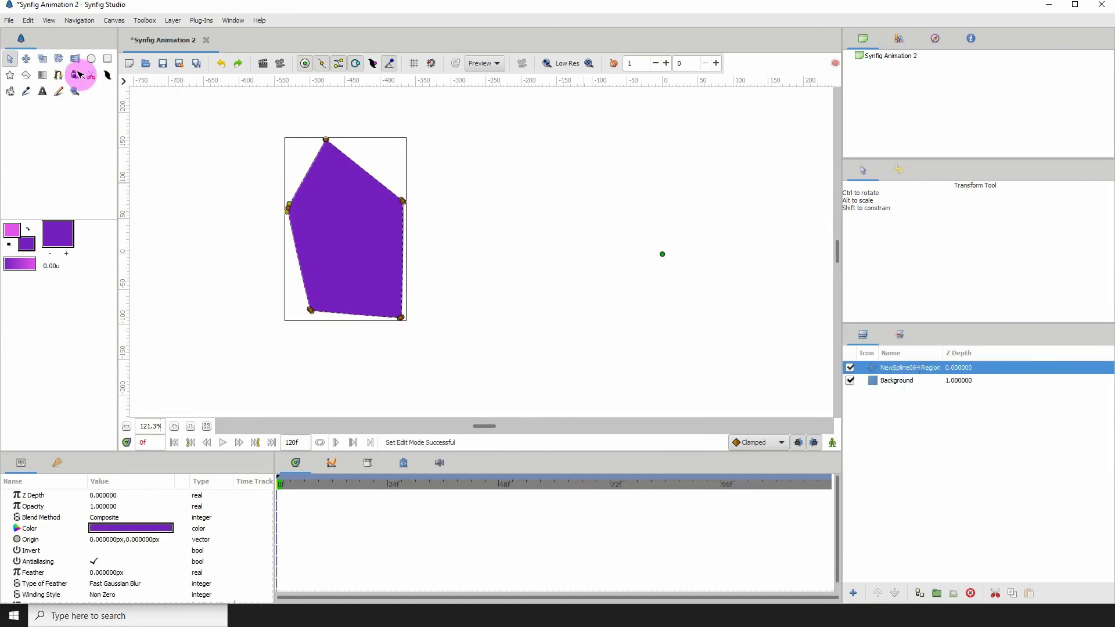
- Draw a six-vertex spline to the right and loop it into a second region
click(58, 75)
click(602, 165)
click(535, 206)
click(554, 283)
click(589, 328)
click(679, 293)
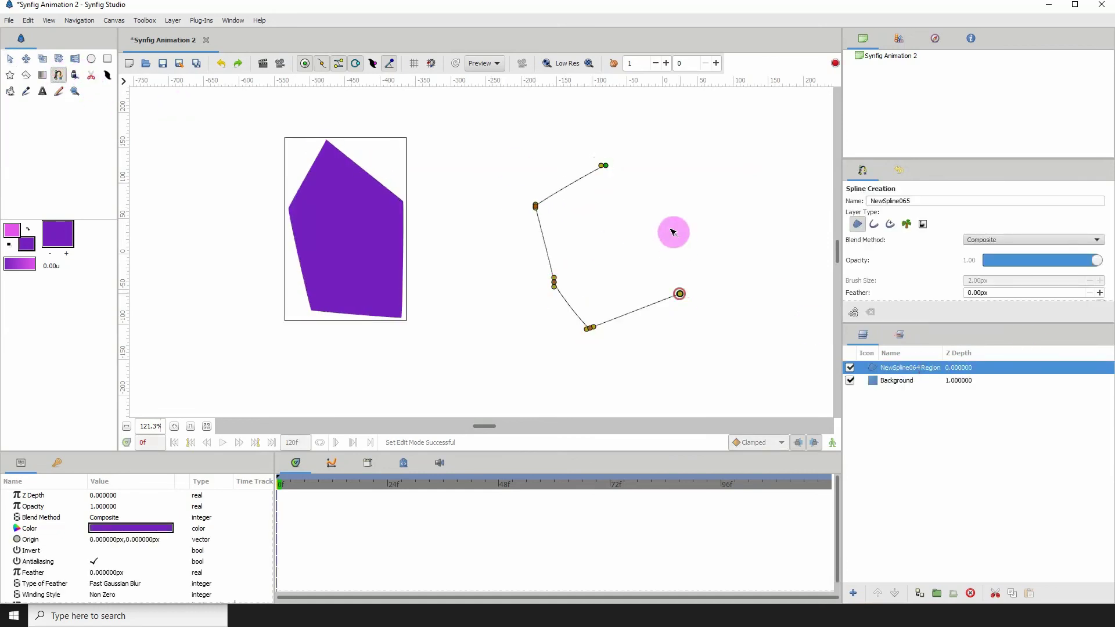
click(670, 225)
right_click(602, 167)
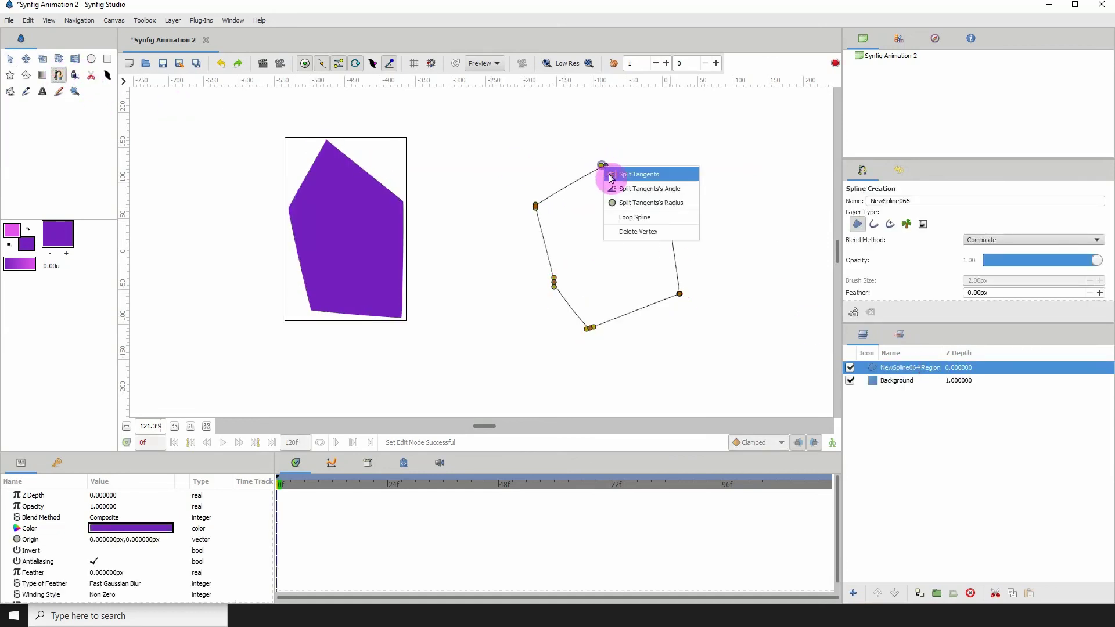
click(631, 219)
ctrl+click(883, 380)
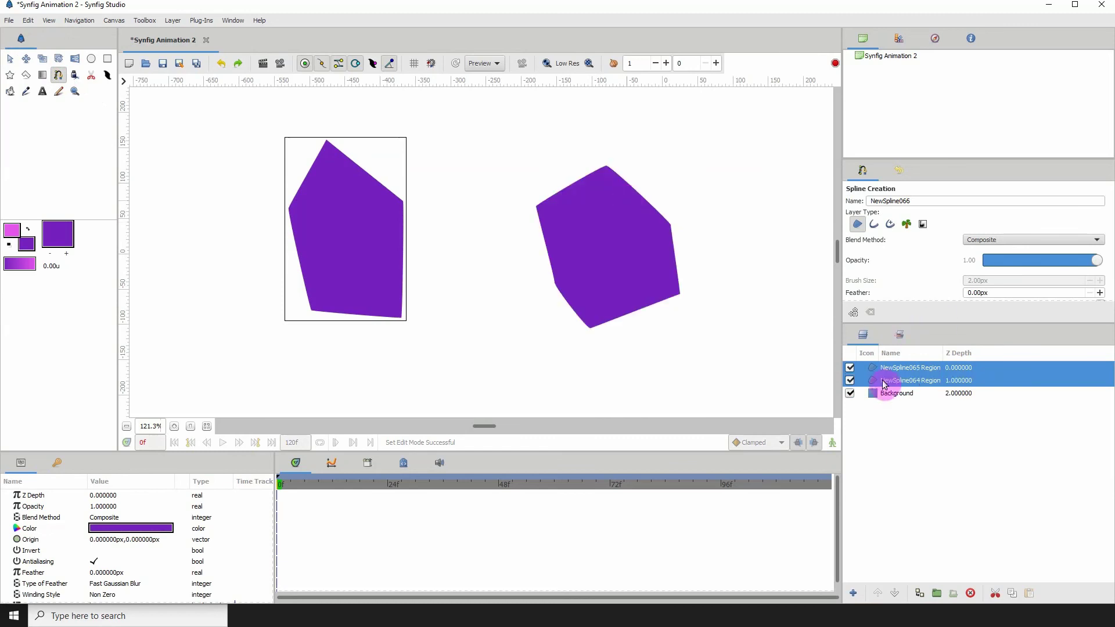
- Link the right shape's lower-left vertex to the left shape's bottom-right corner, then curve that edge
click(898, 381)
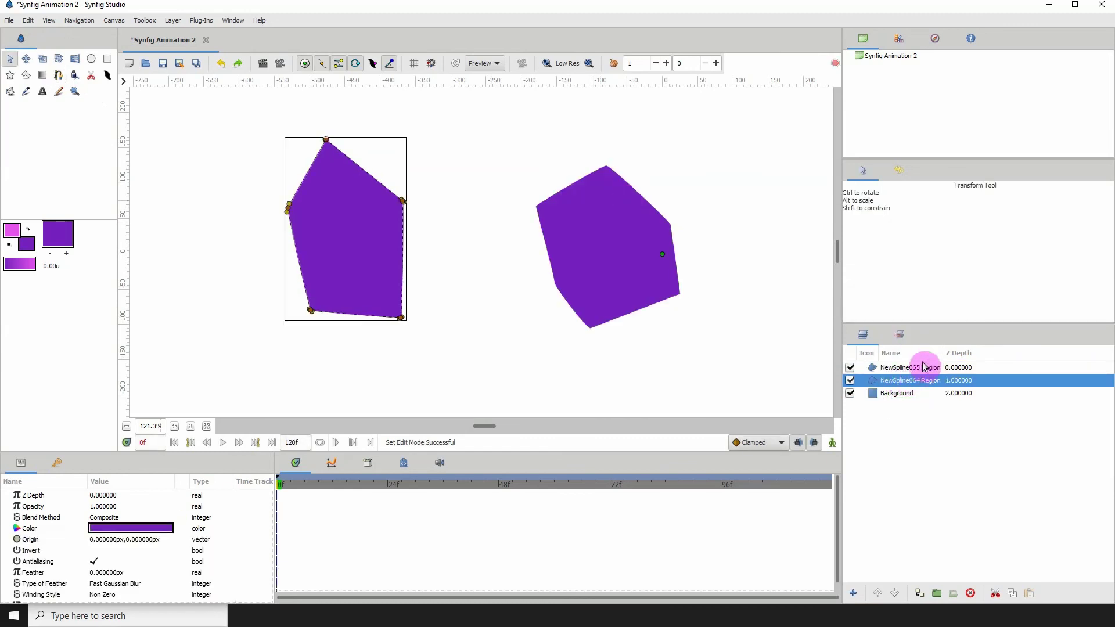
ctrl+click(923, 367)
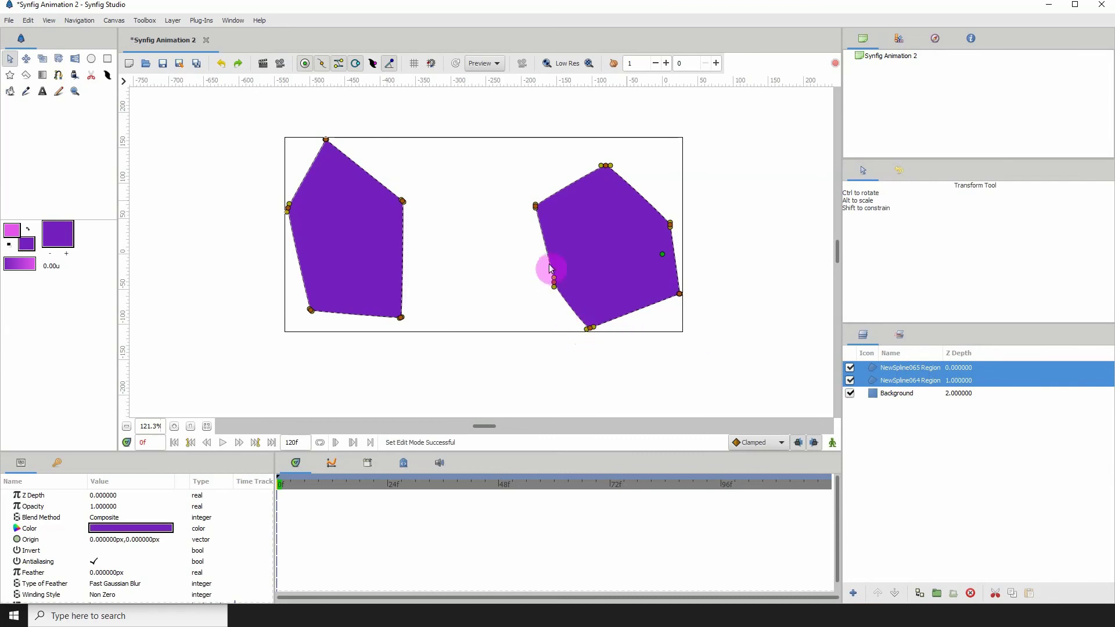
mouse_move(588, 328)
mouse_down()
mouse_move(578, 325)
mouse_move(589, 328)
mouse_up()
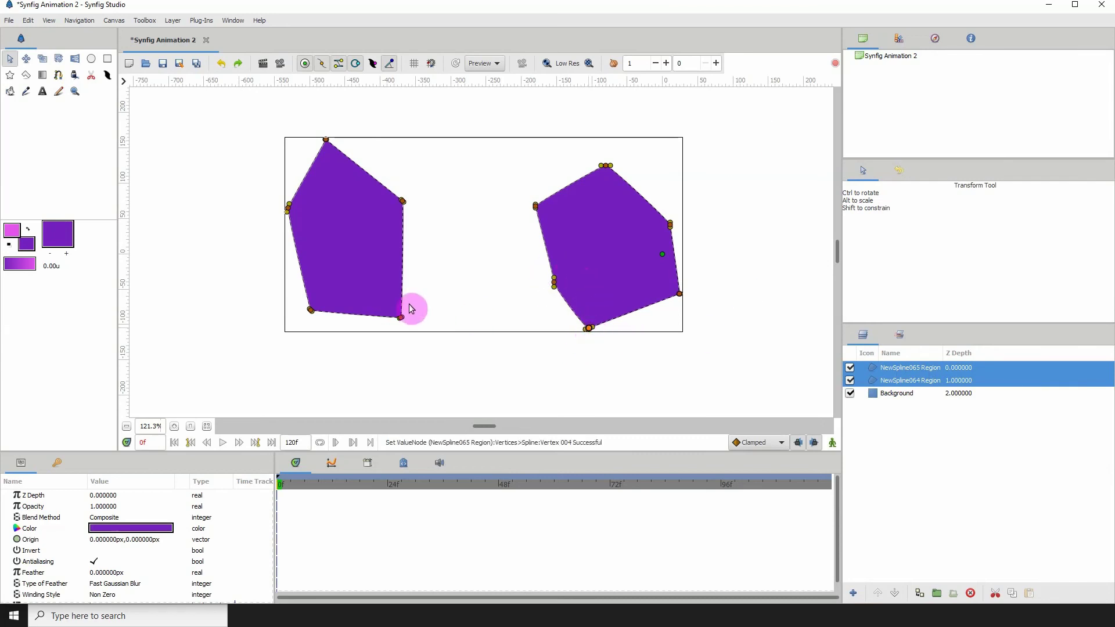
drag(401, 321, 402, 318)
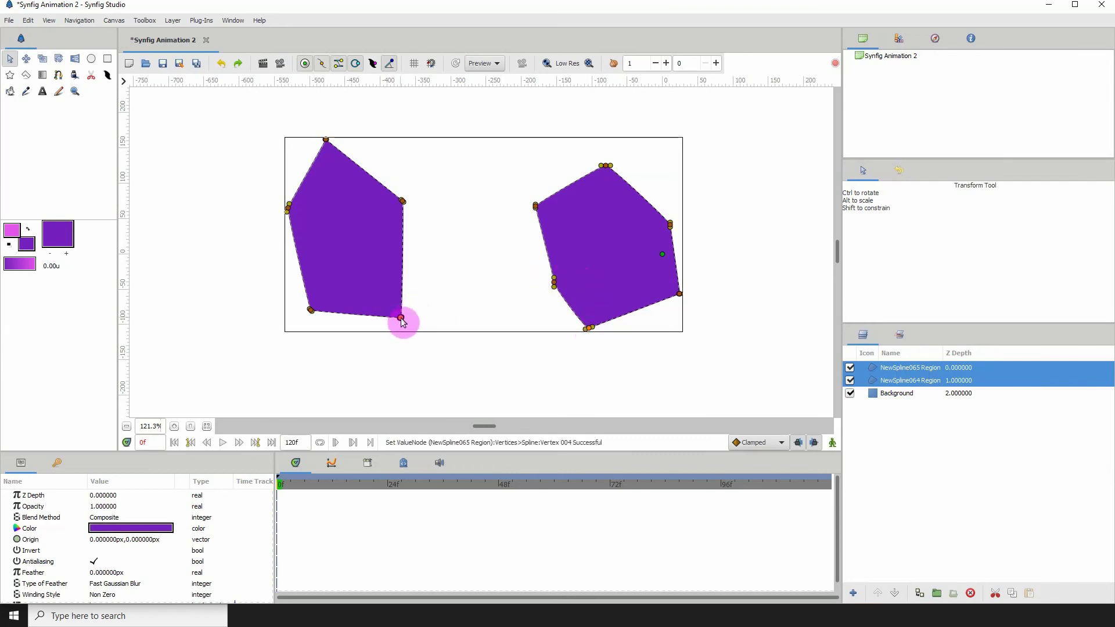
right_click(402, 320)
click(421, 341)
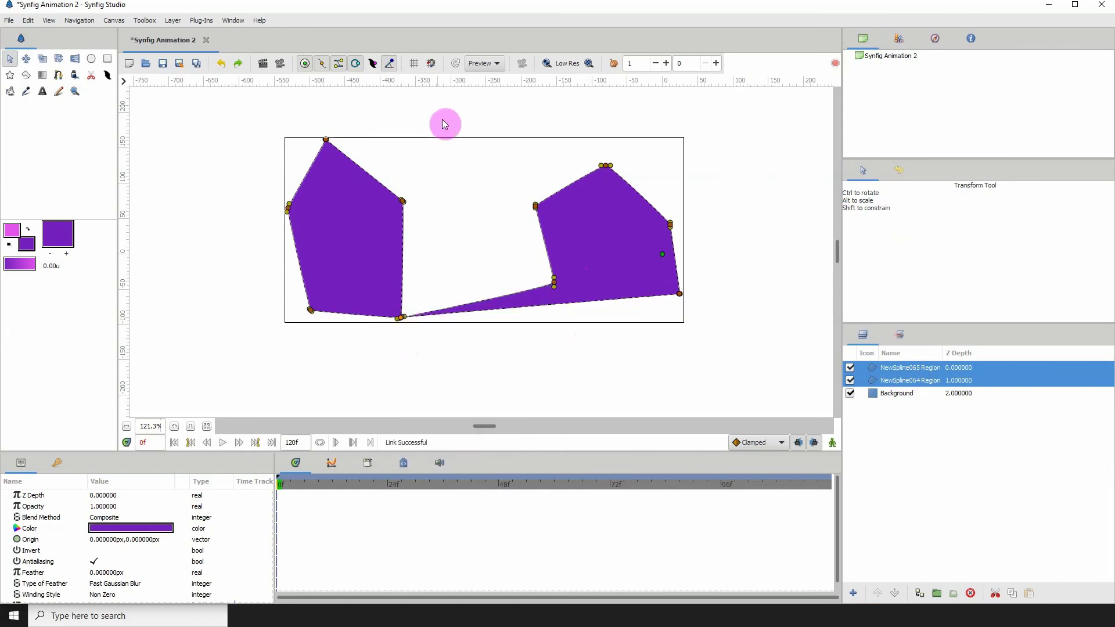
drag(555, 281, 515, 256)
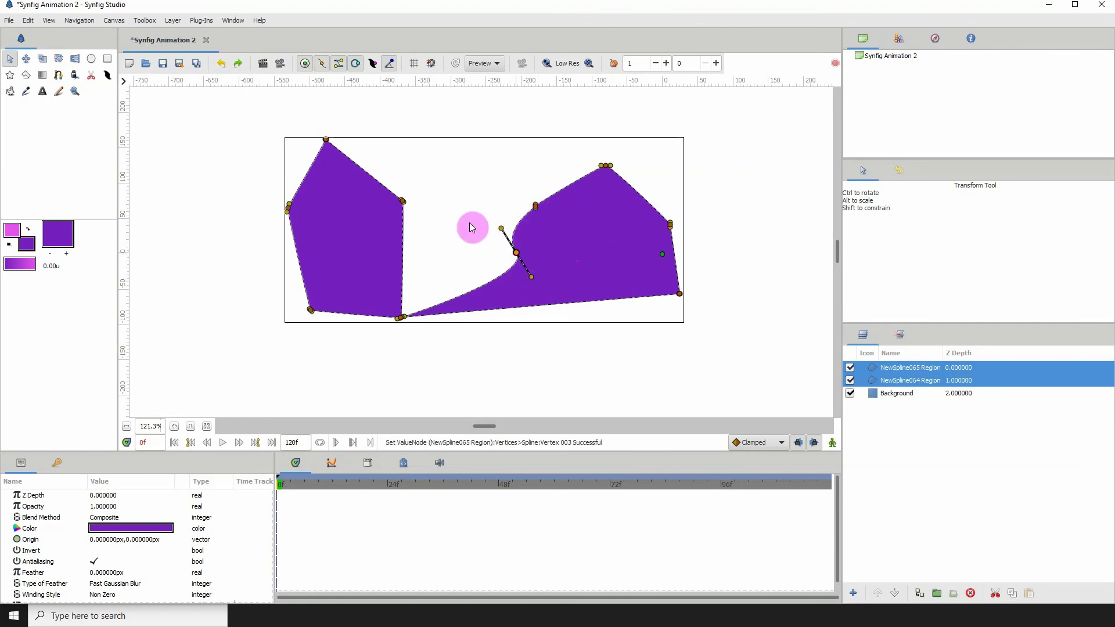
drag(532, 277, 480, 269)
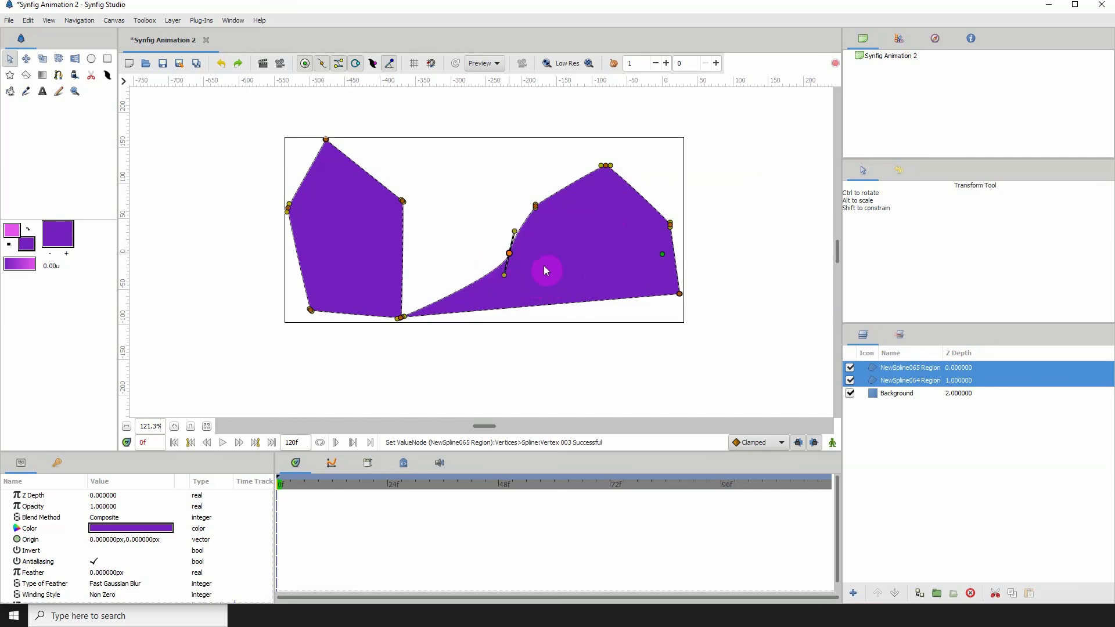
- Disconnect the right shape's curved vertex and the left shape's upper-right vertex
right_click(510, 255)
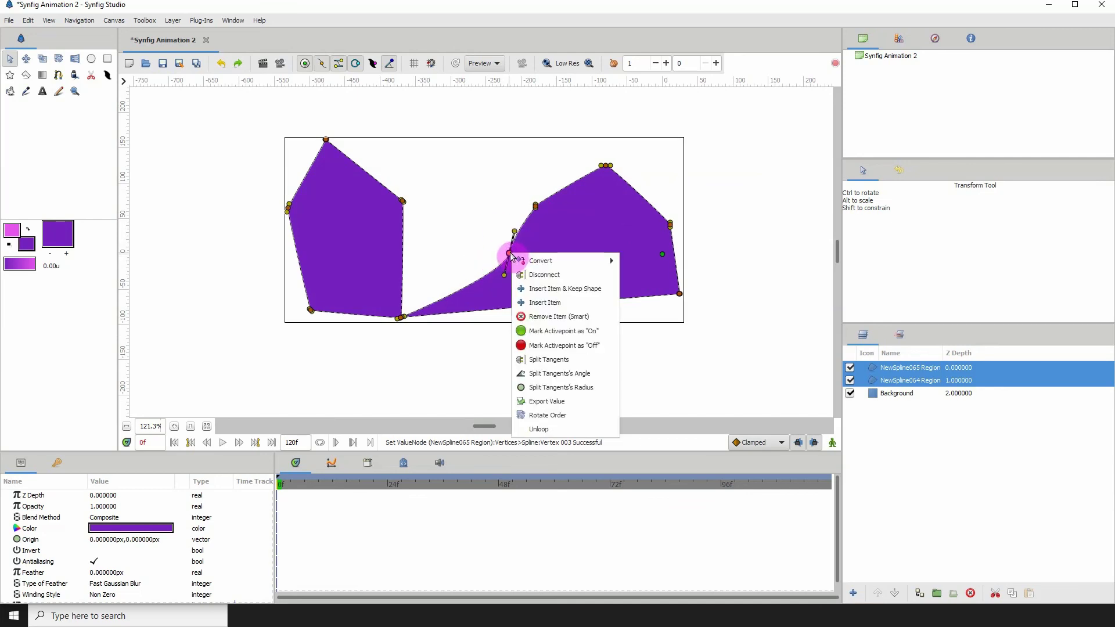
click(540, 276)
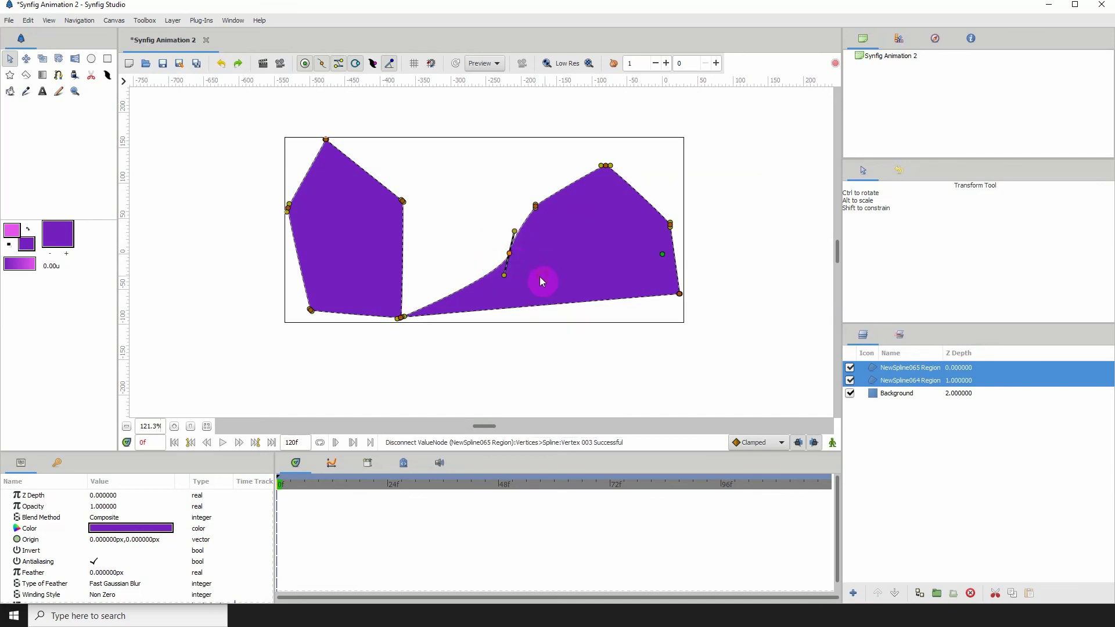
drag(402, 201, 404, 203)
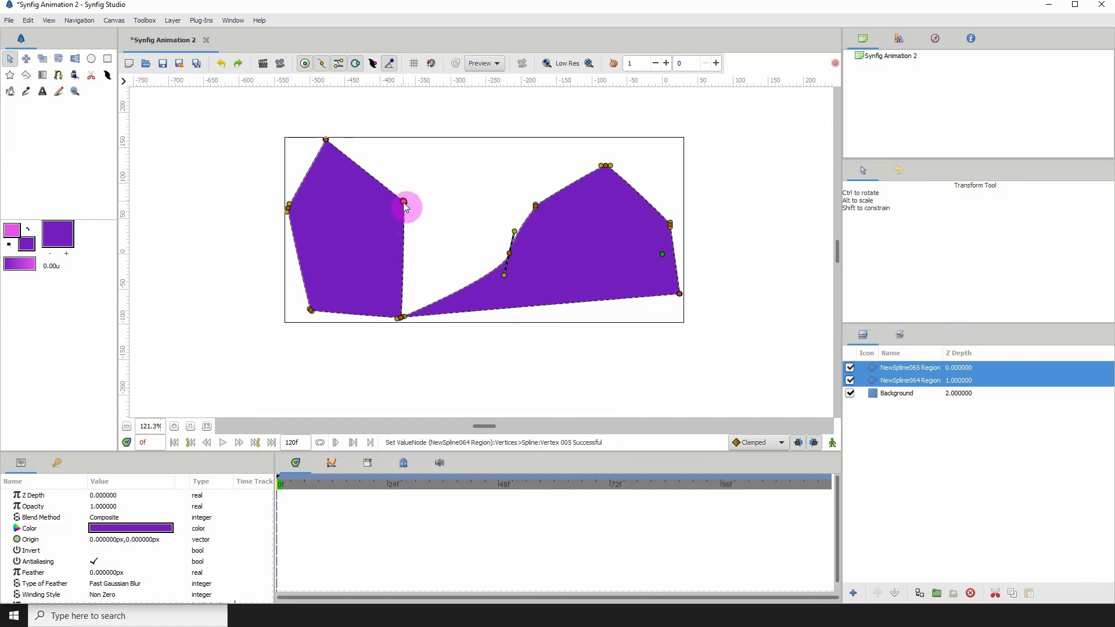
right_click(404, 203)
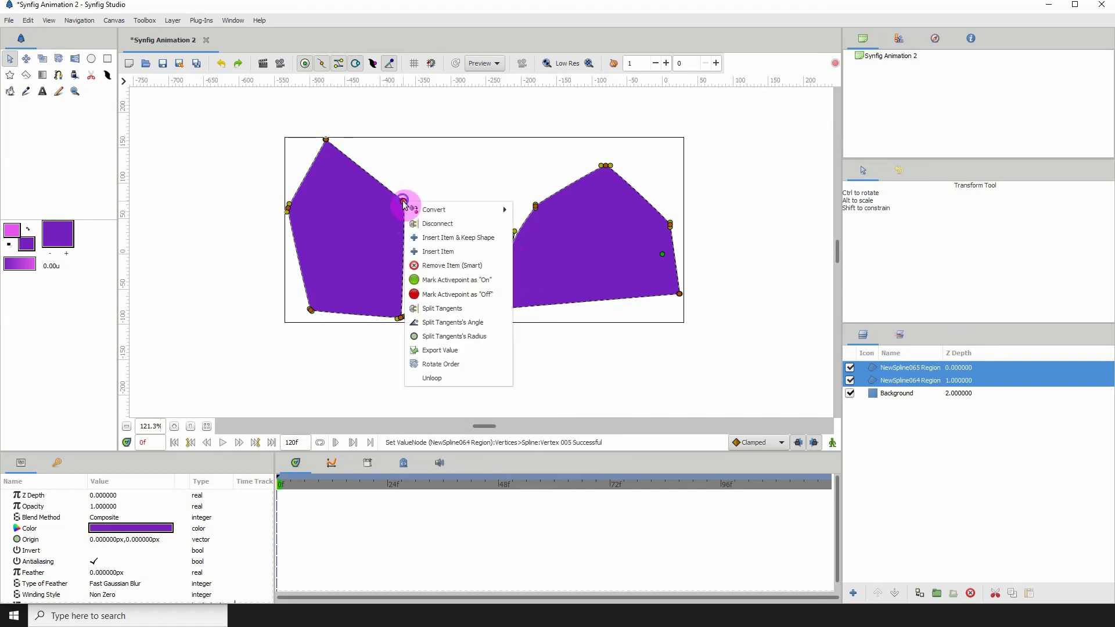
click(426, 221)
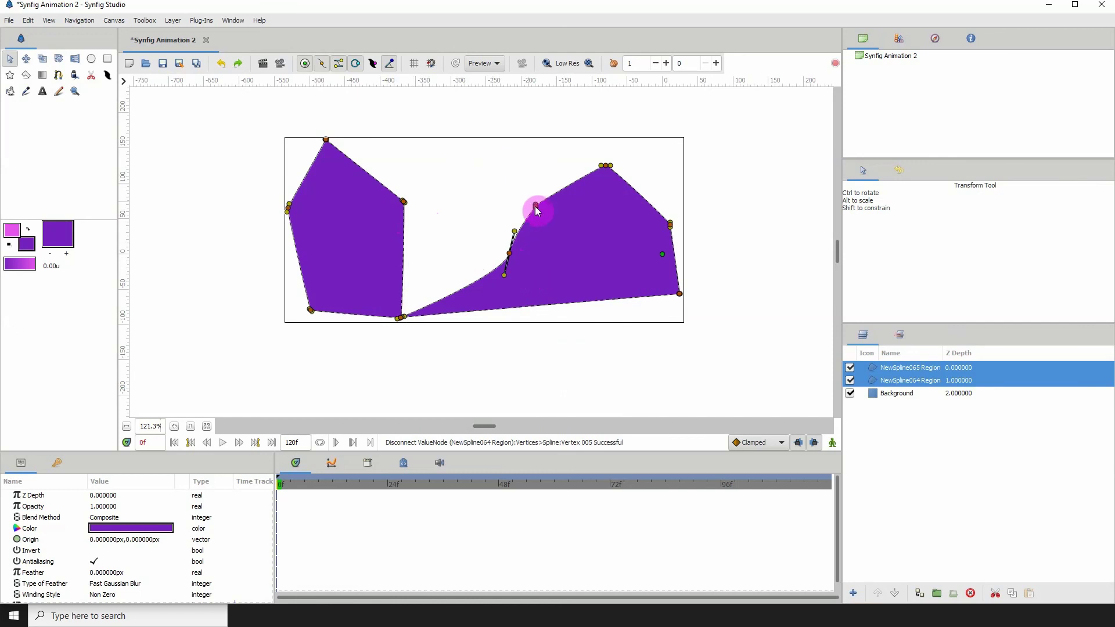
- Link the two upper inner vertices together and drag the tangent to curve the top edge
drag(508, 258, 509, 259)
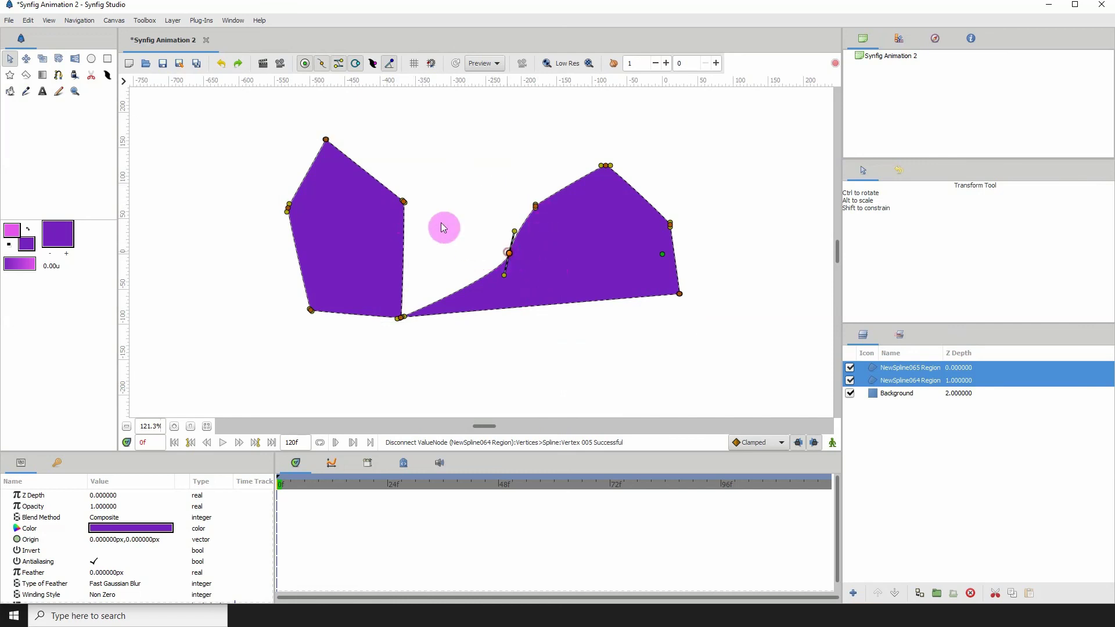
click(414, 195)
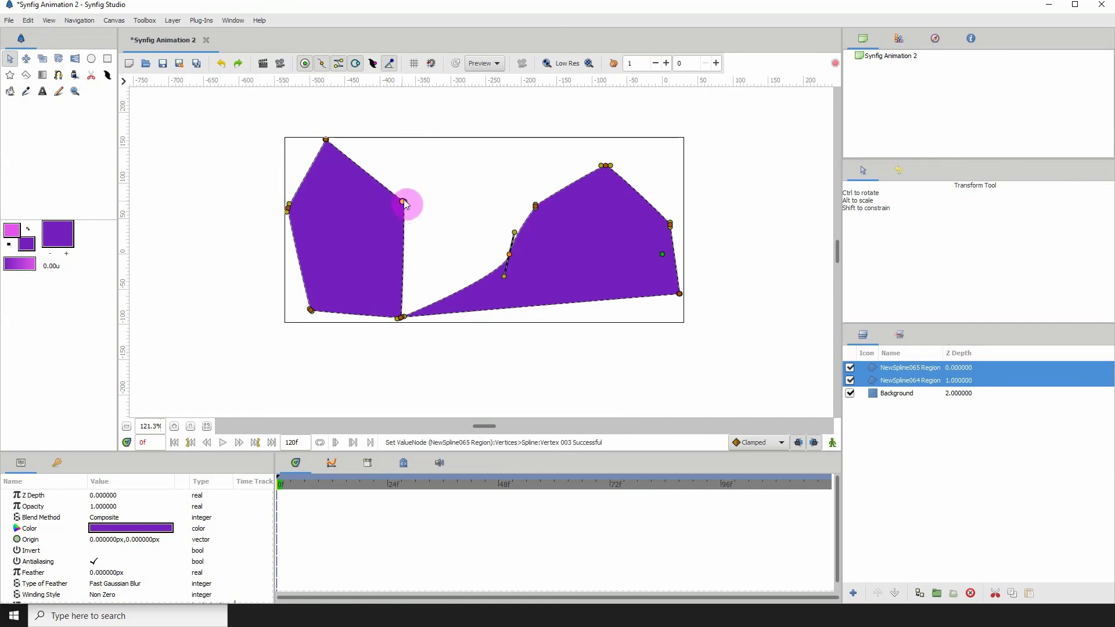
right_click(404, 203)
click(427, 236)
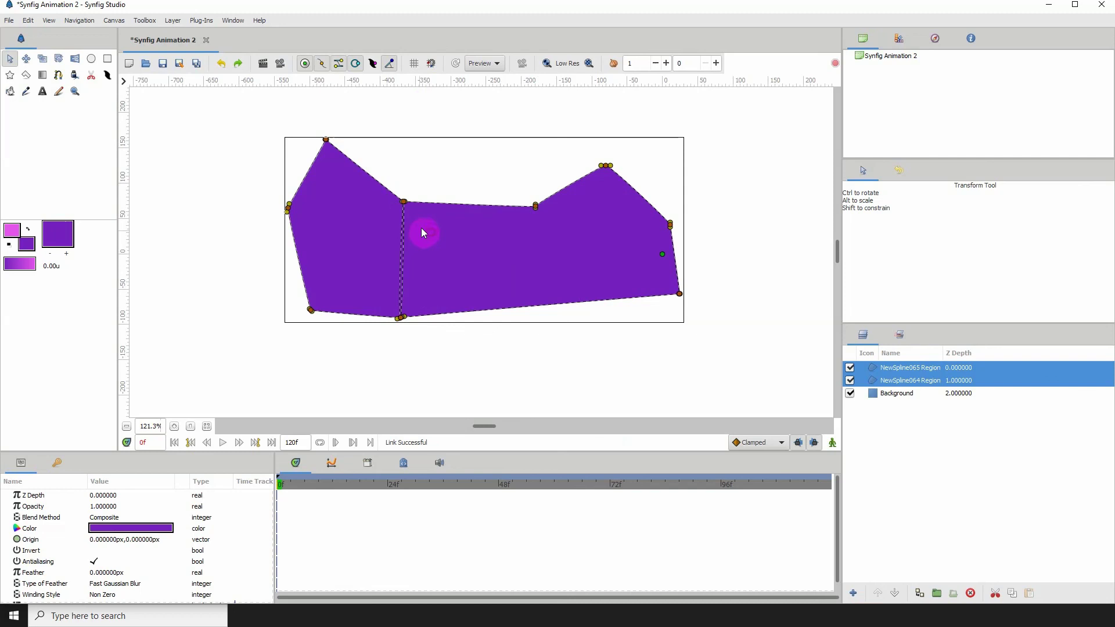
click(393, 62)
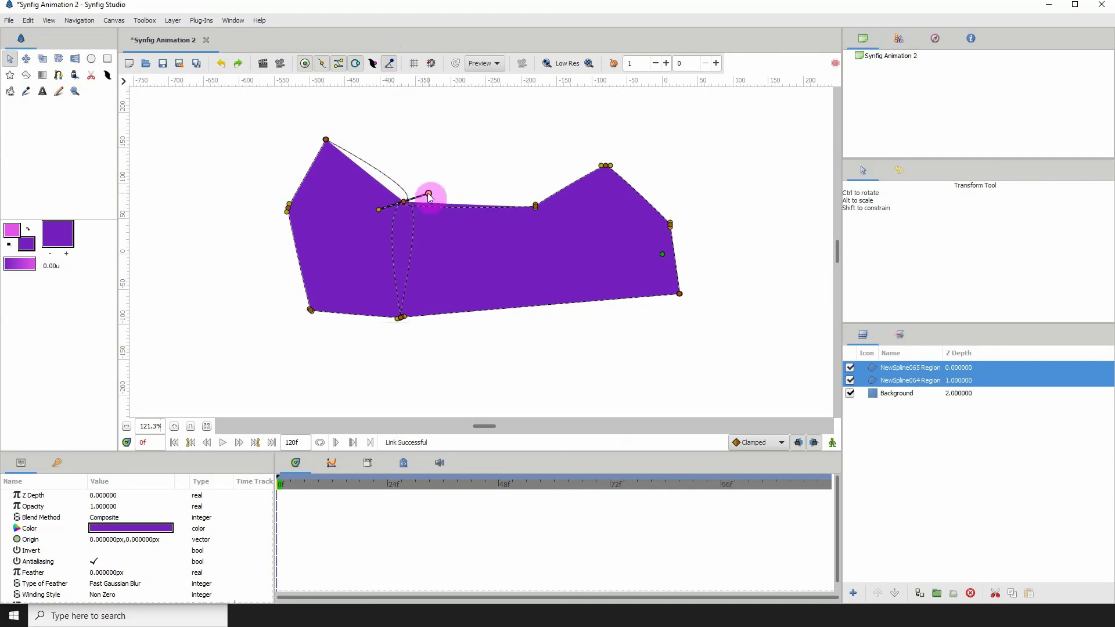
drag(382, 208, 419, 192)
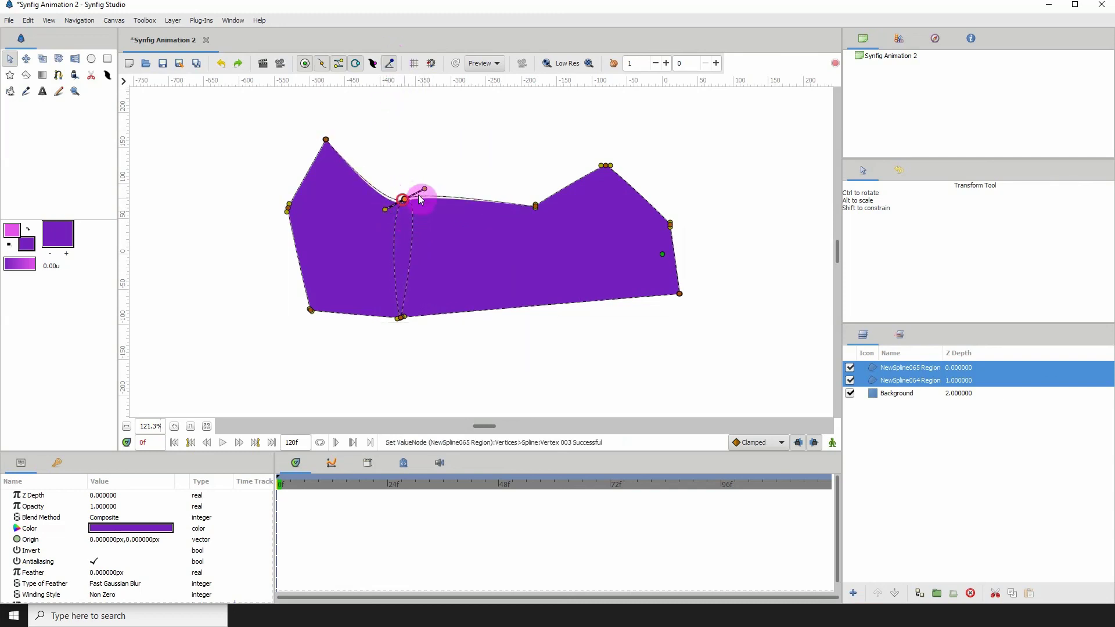